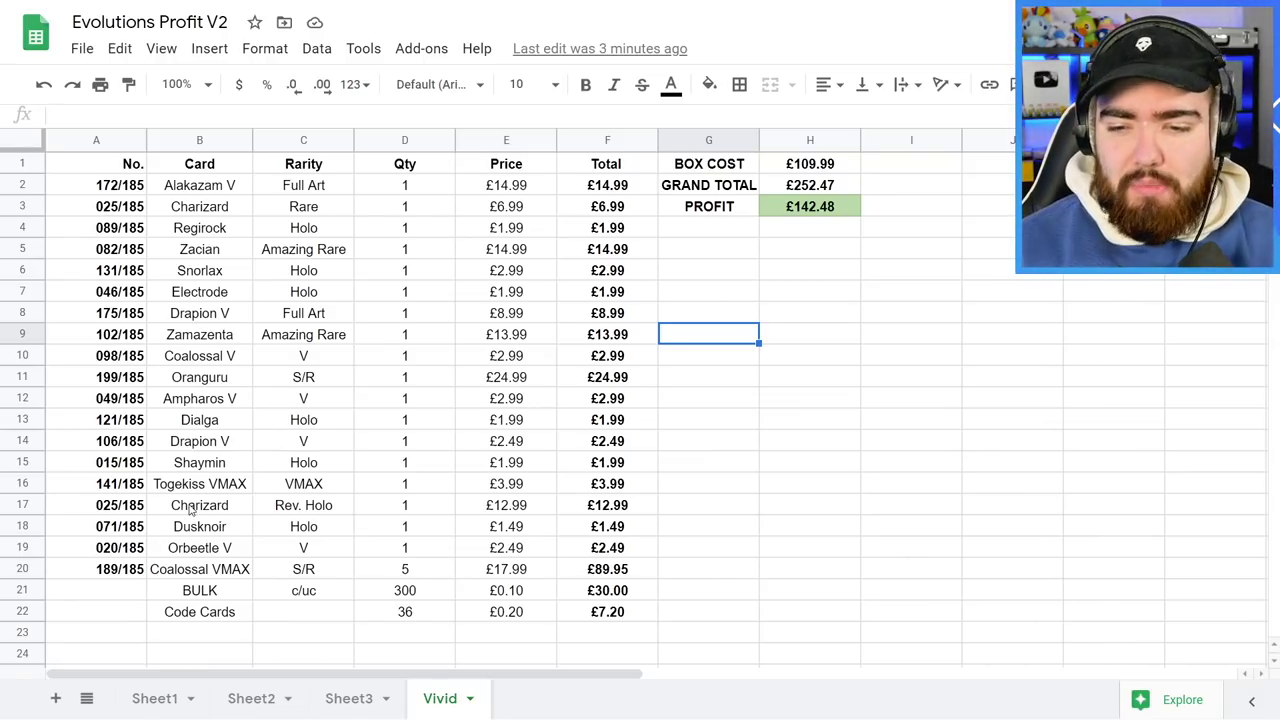
Compare the two S/R cards, Oranguru and Coalossal VMAX, and set the Coalossal VMAX quantity to 1.
{"action": "left_click", "coordinate": [316, 384]}
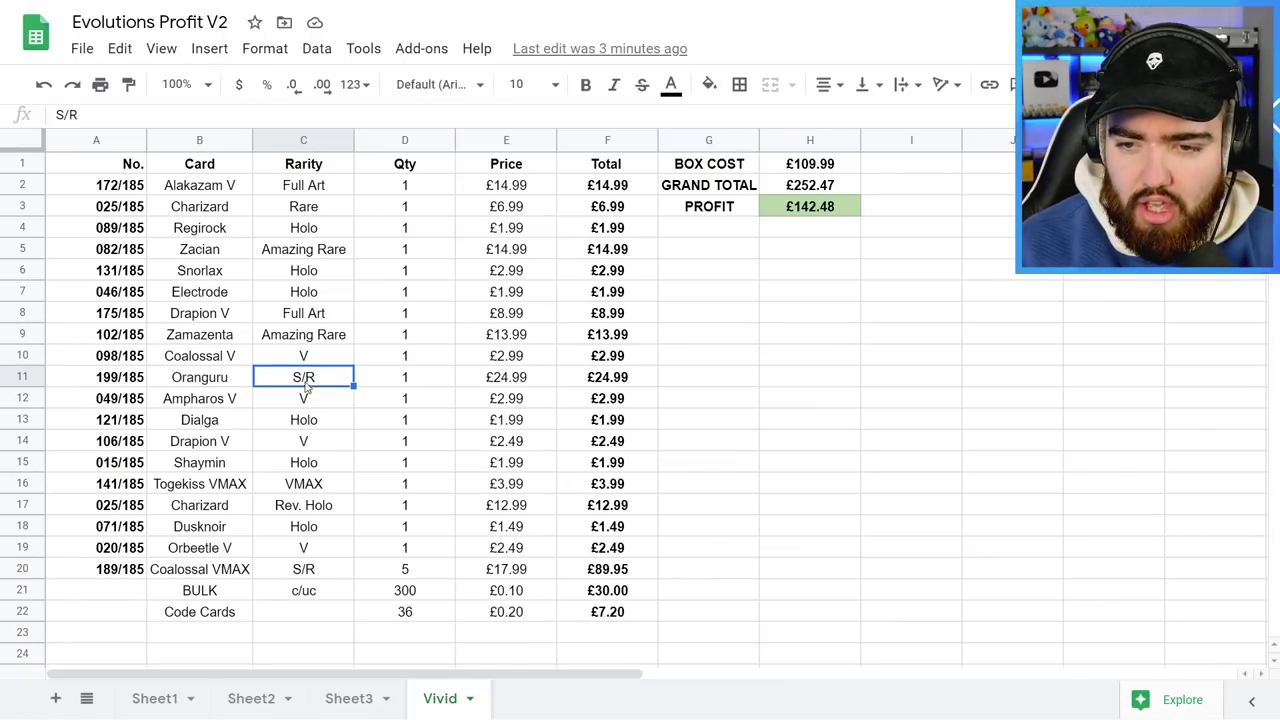
{"action": "left_click_drag", "start_coordinate": [248, 378], "coordinate": [300, 378]}
{"action": "left_click_drag", "start_coordinate": [222, 573], "coordinate": [322, 582]}
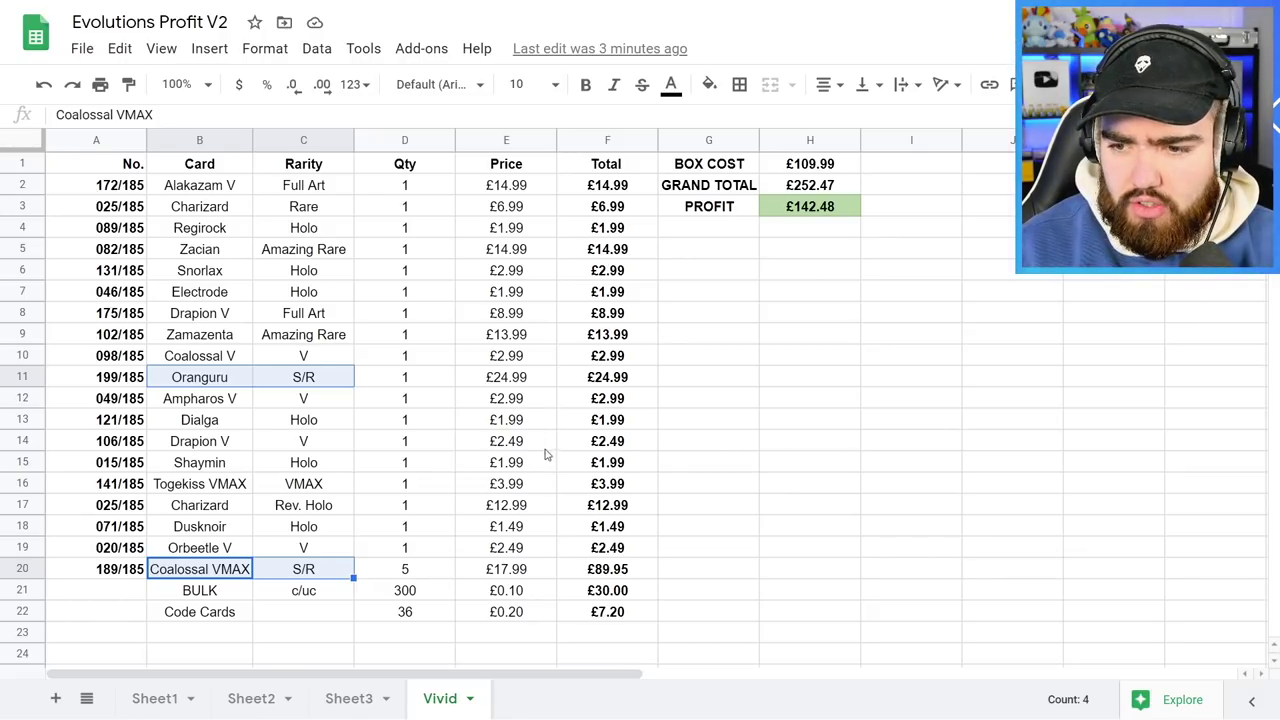
{"action": "left_click", "coordinate": [435, 573]}
{"action": "left_click", "coordinate": [315, 573]}
{"action": "left_click", "coordinate": [398, 575]}
{"action": "left_click", "coordinate": [503, 575]}
{"action": "left_click", "coordinate": [417, 573]}
{"action": "type", "text": "1"}
{"action": "left_click", "coordinate": [810, 547]}
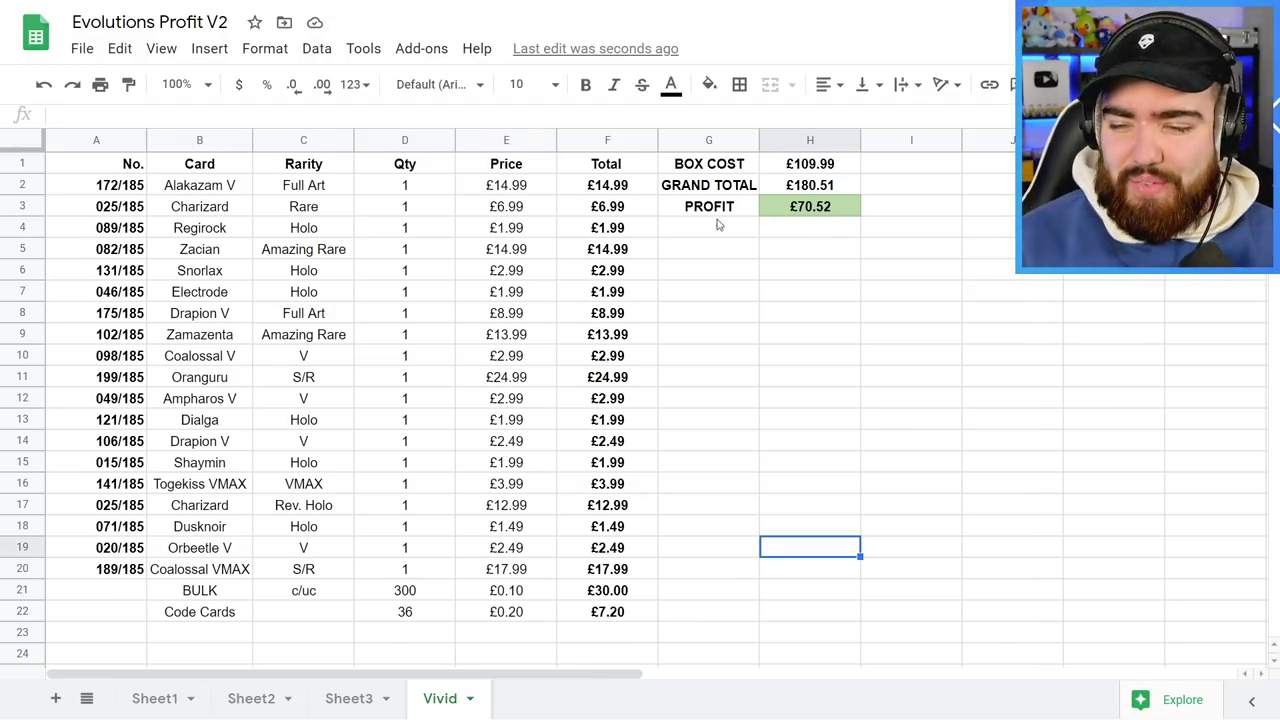
Check the grand total and profit cells, try a Coalossal VMAX quantity of 0, and undo that change.
{"action": "left_click", "coordinate": [417, 573]}
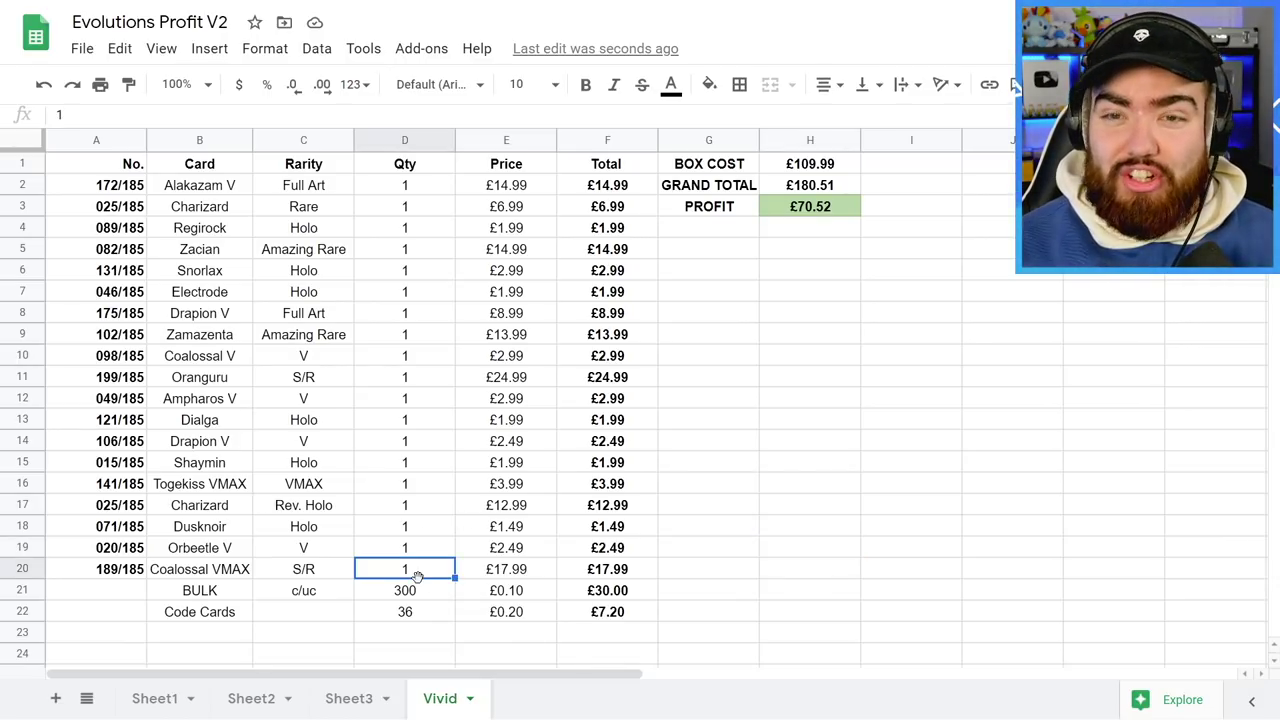
{"action": "left_click", "coordinate": [829, 190]}
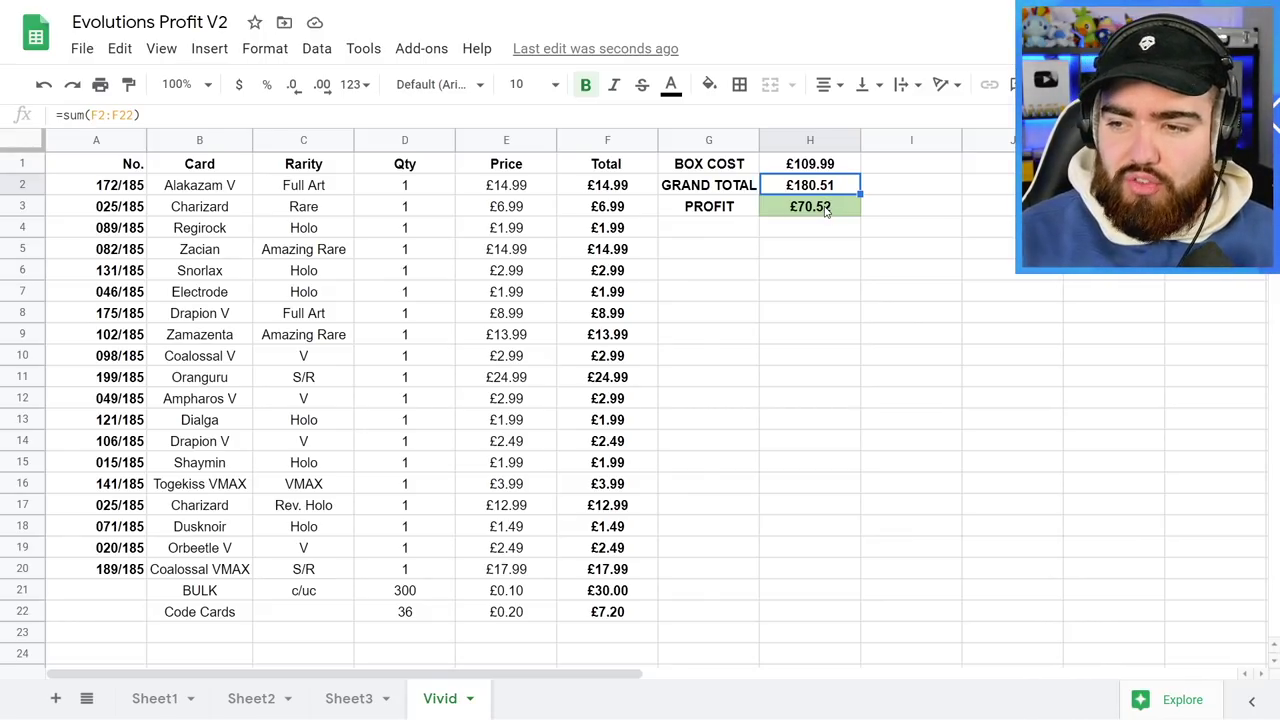
{"action": "left_click", "coordinate": [826, 210]}
{"action": "left_click", "coordinate": [424, 571]}
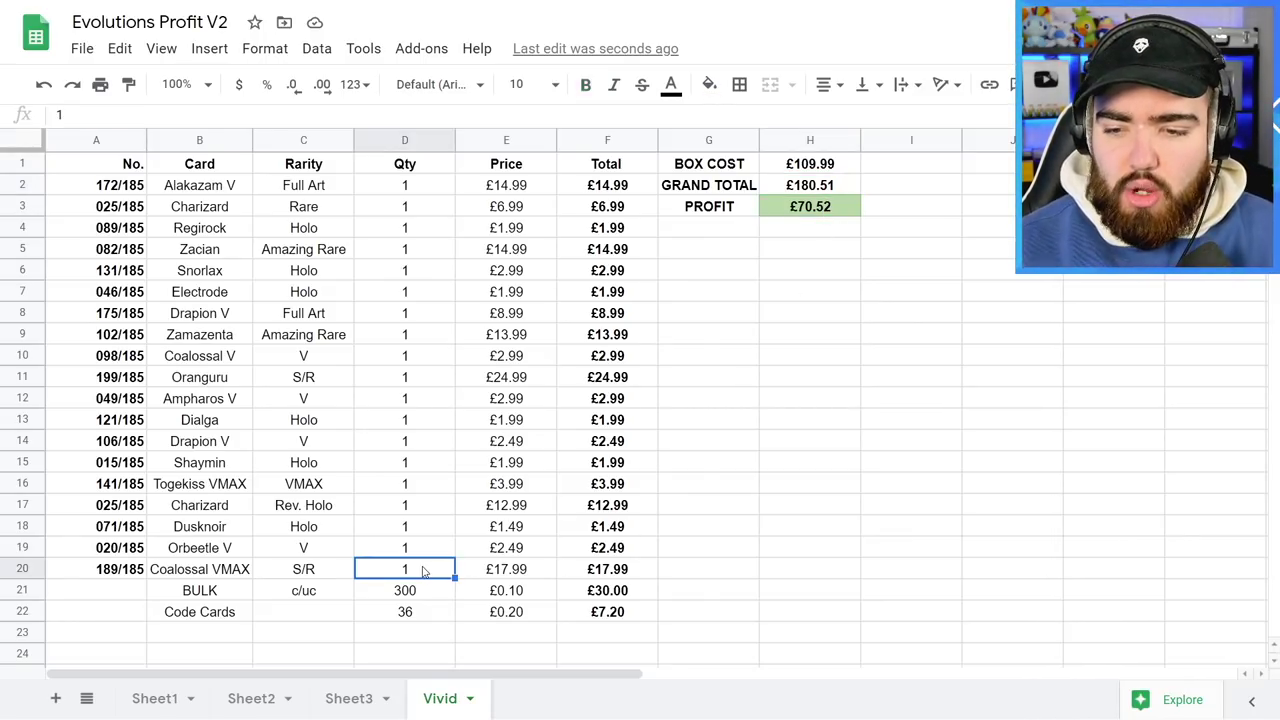
{"action": "type", "text": "0"}
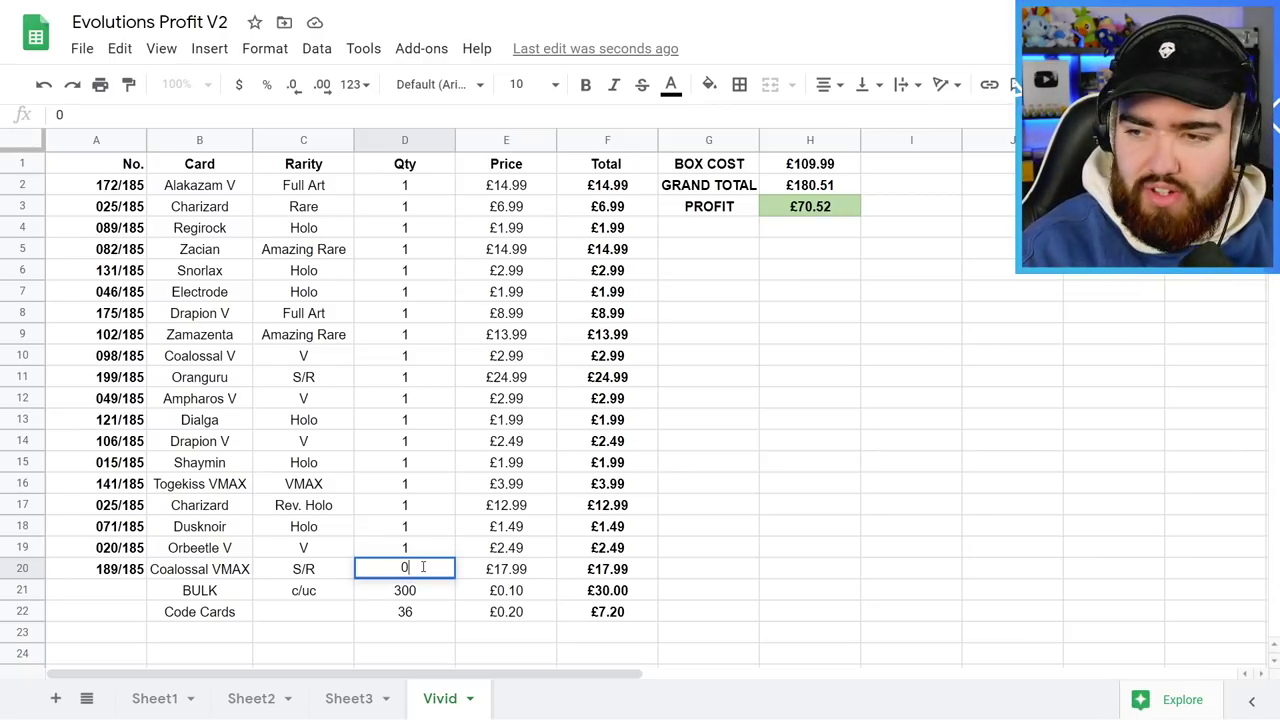
{"action": "key", "text": "Return"}
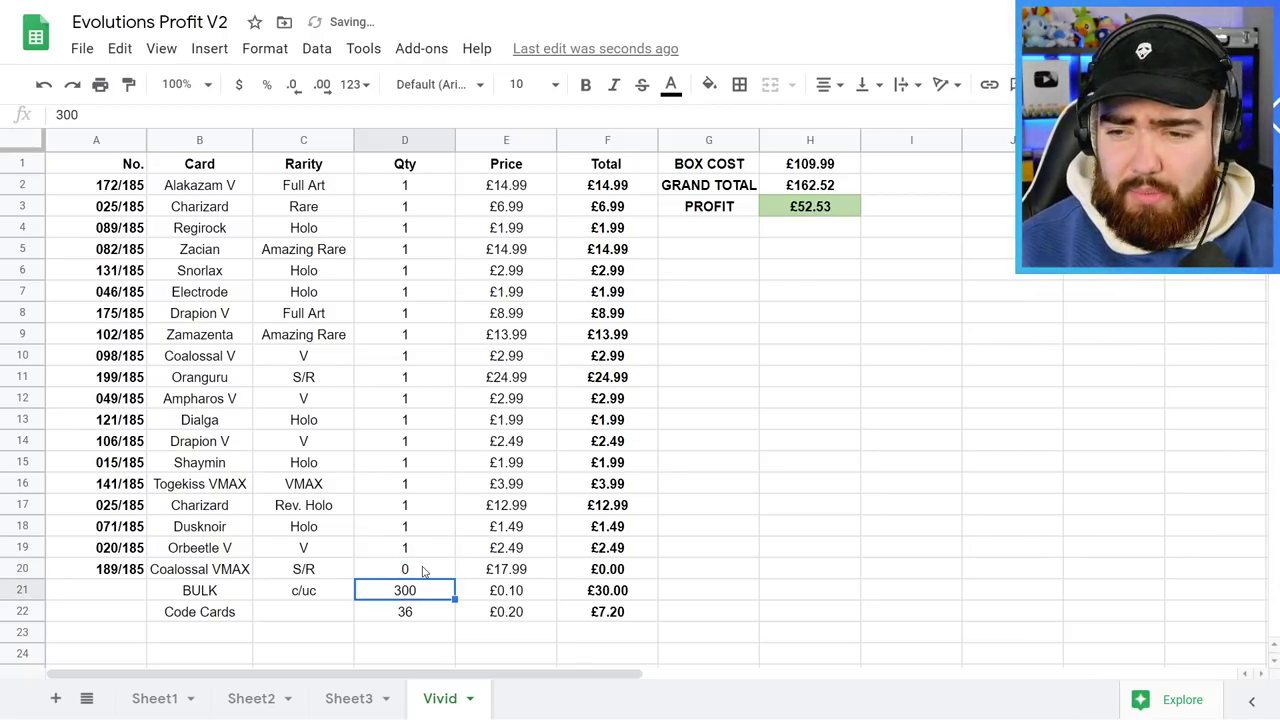
{"action": "key", "text": "ctrl+z"}
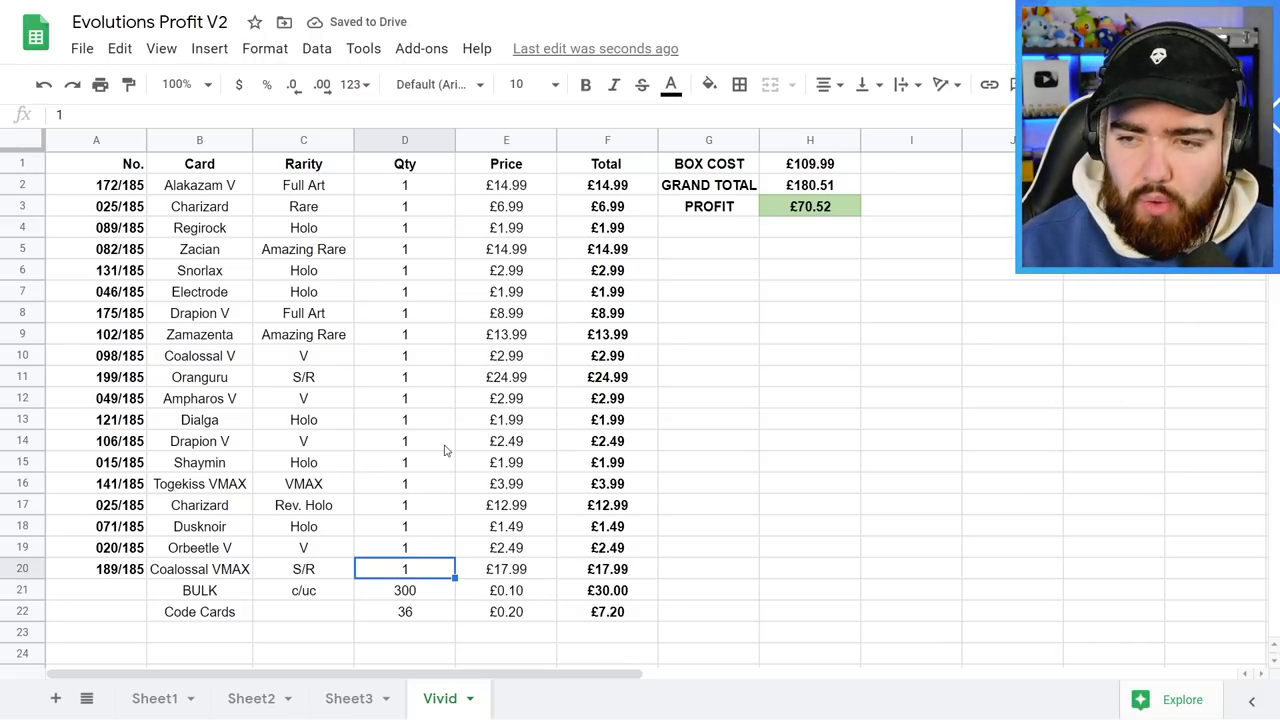
Examine the prices of the cards from Alakazam V to Coalossal VMAX, and the number and name of Alakazam V.
{"action": "left_click", "coordinate": [510, 190]}
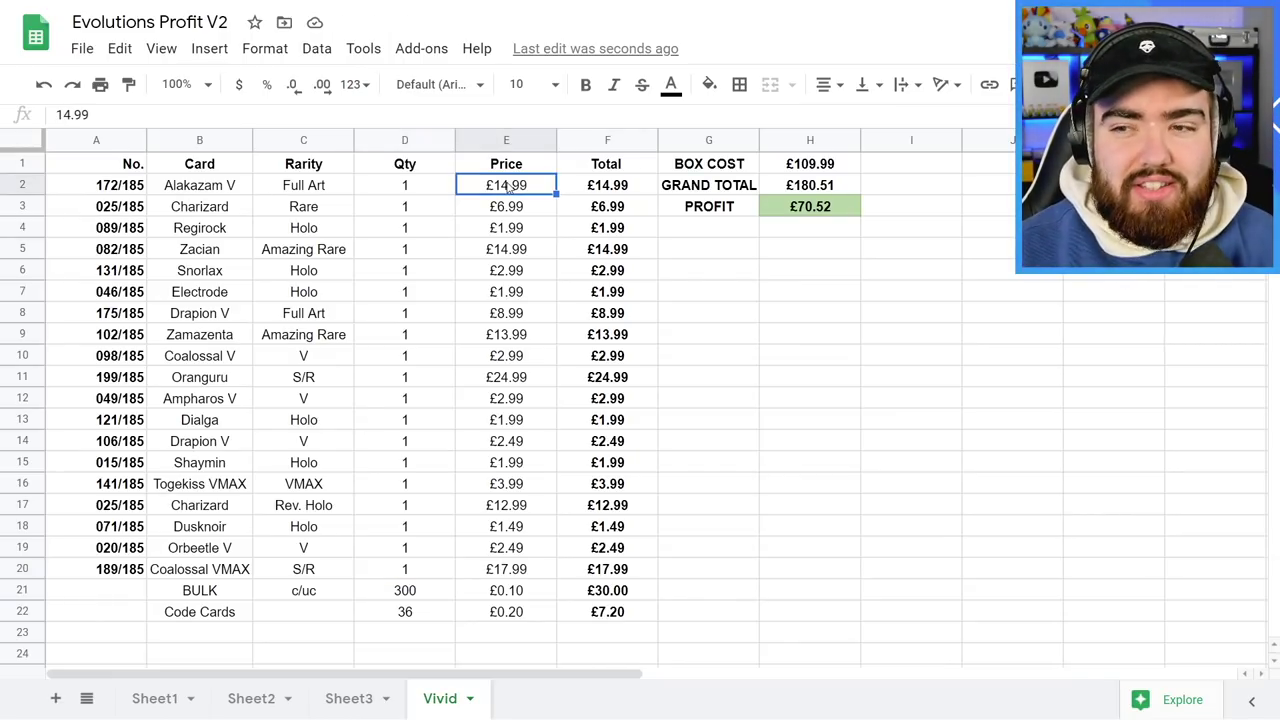
{"action": "left_click_drag", "start_coordinate": [510, 190], "coordinate": [506, 570]}
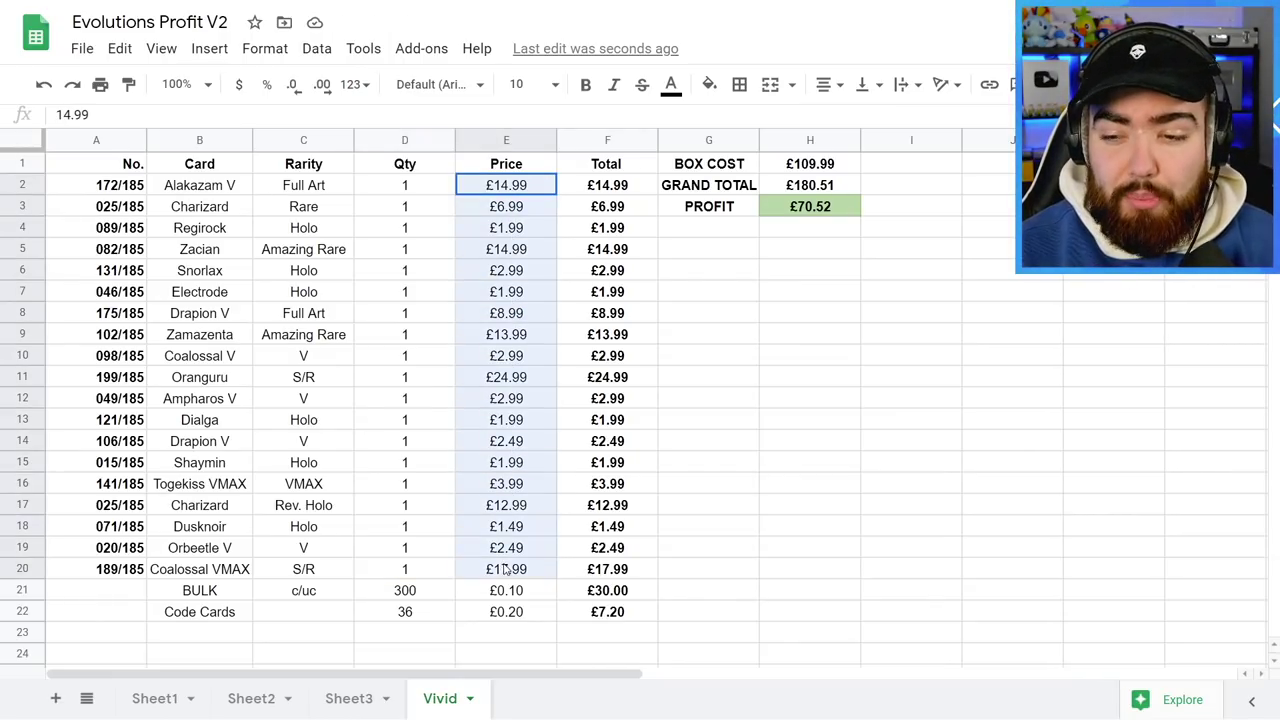
{"action": "left_click", "coordinate": [530, 195]}
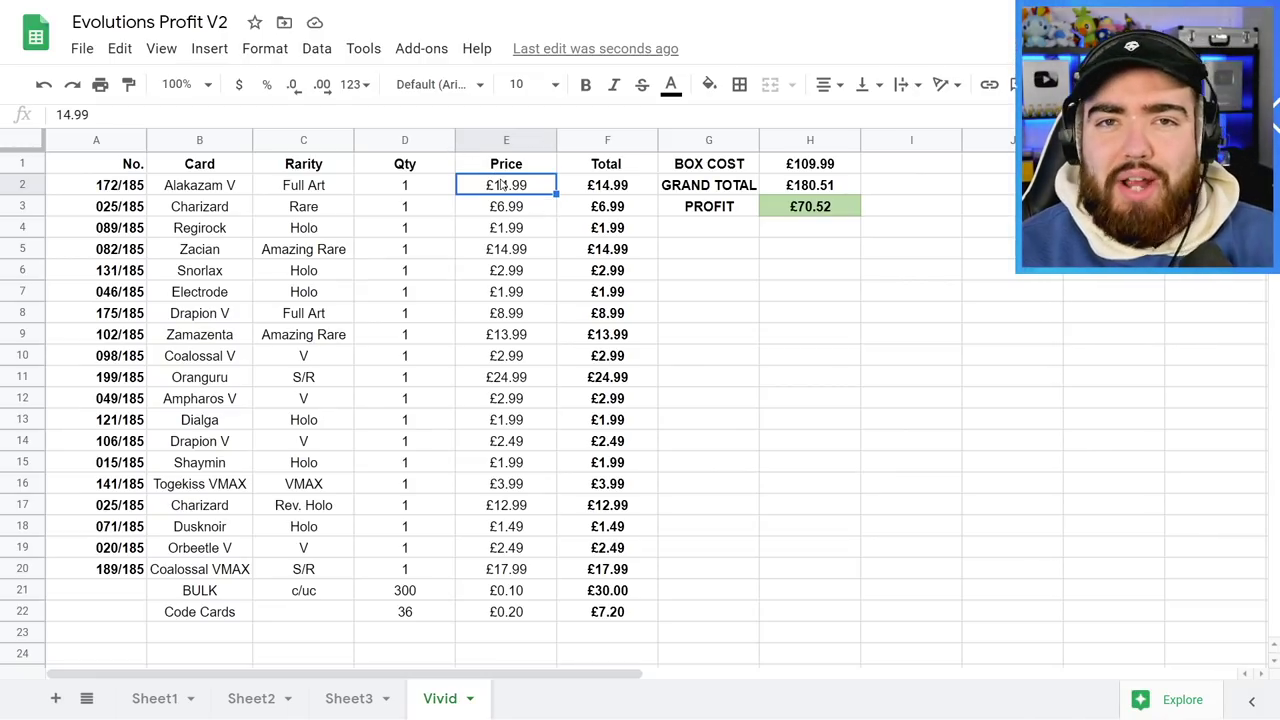
{"action": "left_click", "coordinate": [190, 196]}
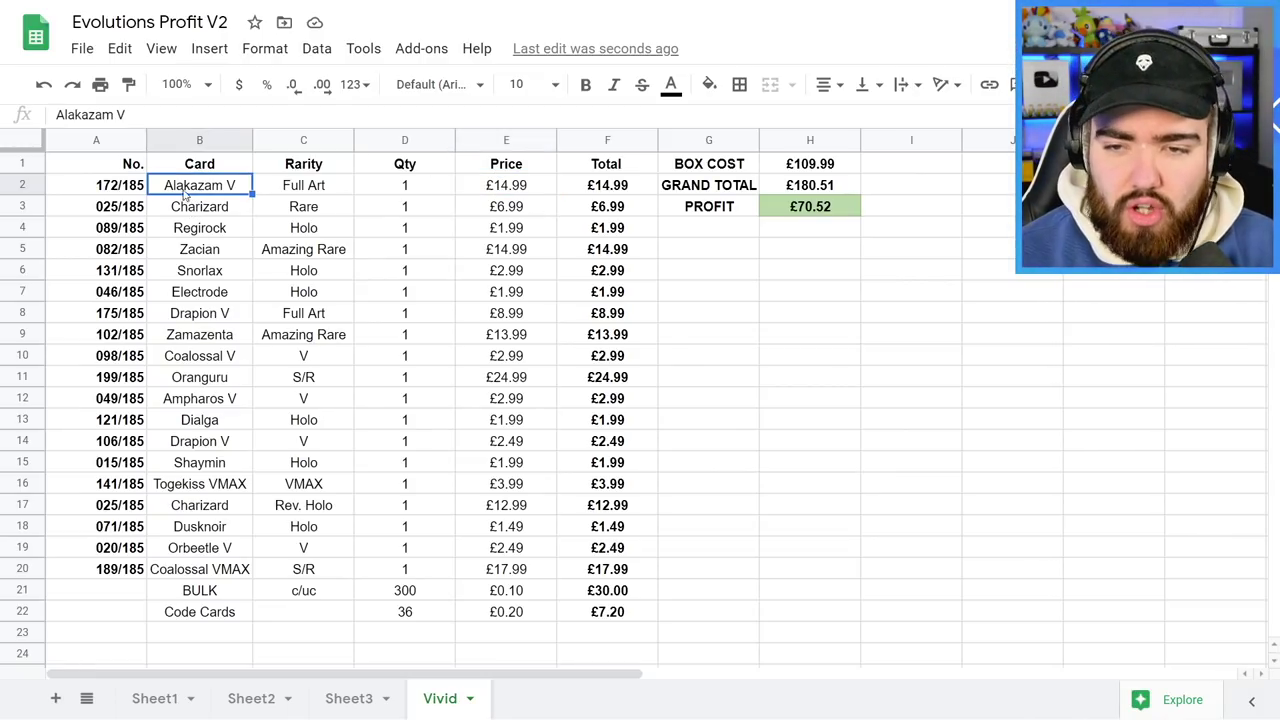
{"action": "left_click", "coordinate": [116, 197]}
{"action": "left_click_drag", "start_coordinate": [116, 197], "coordinate": [201, 196]}
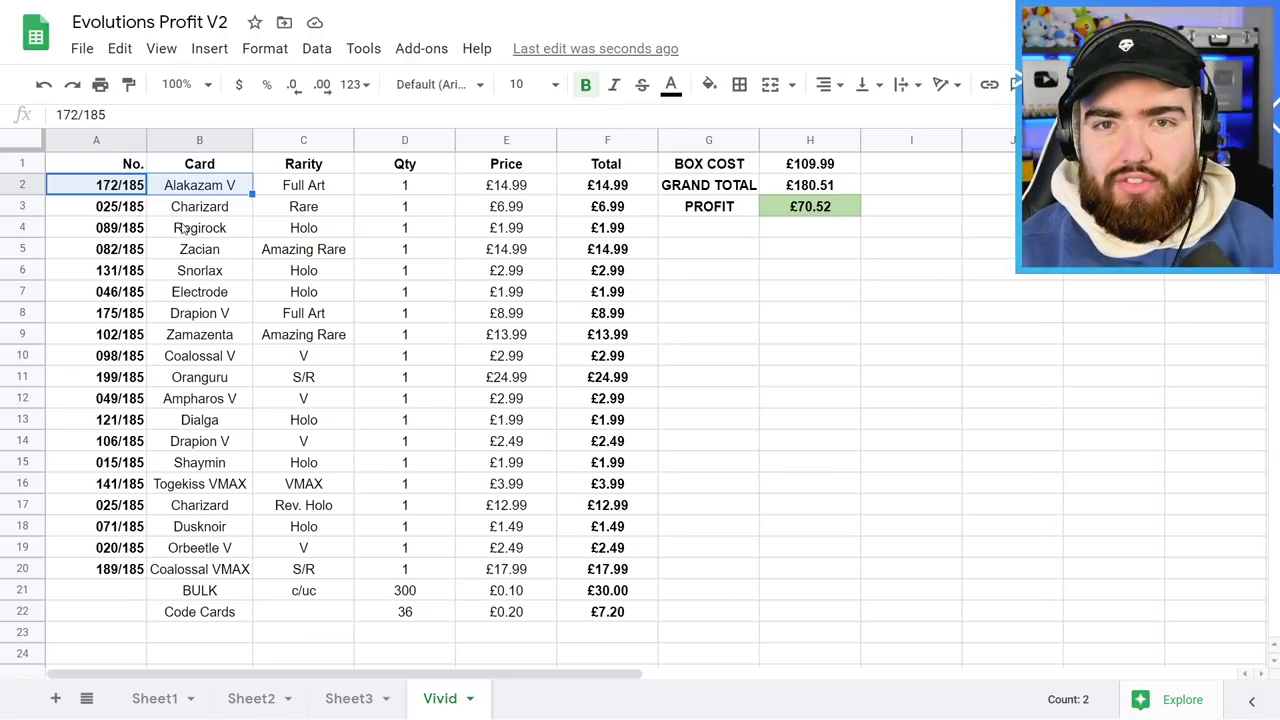
Go through the individual card prices one by one from Alakazam V down to Ampharos V.
{"action": "left_click", "coordinate": [494, 189]}
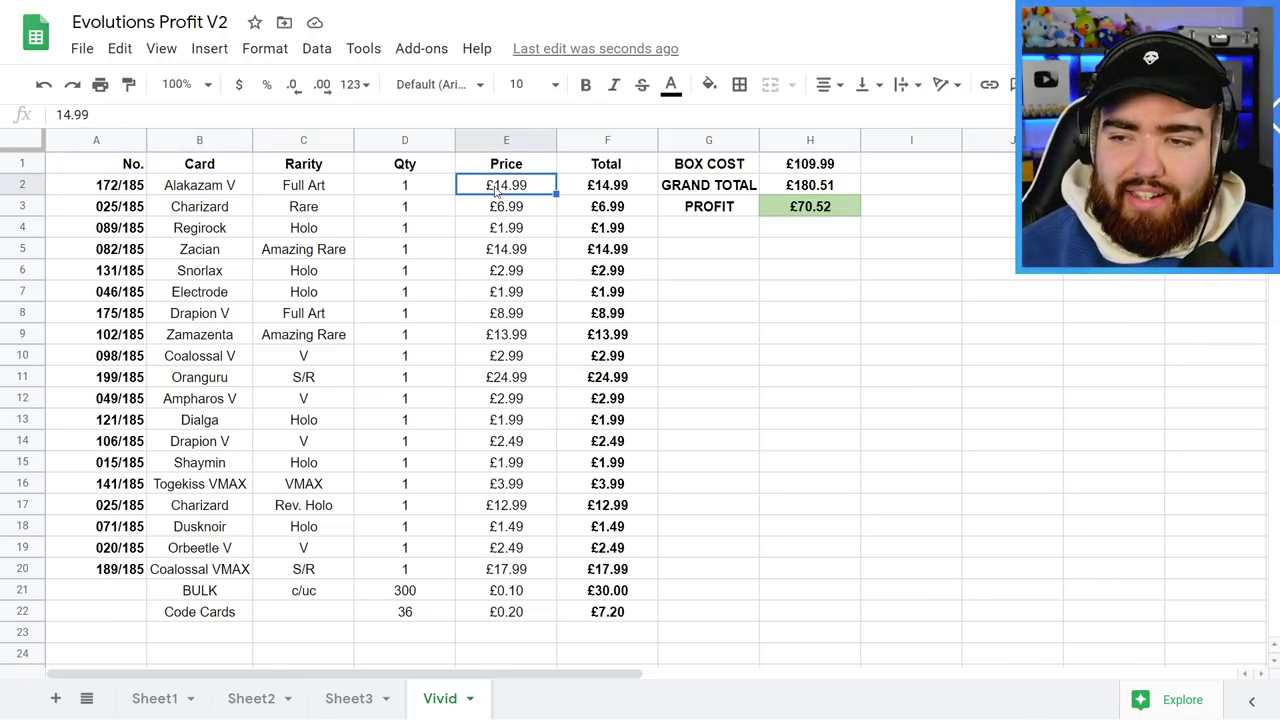
{"action": "key", "text": "Down"}
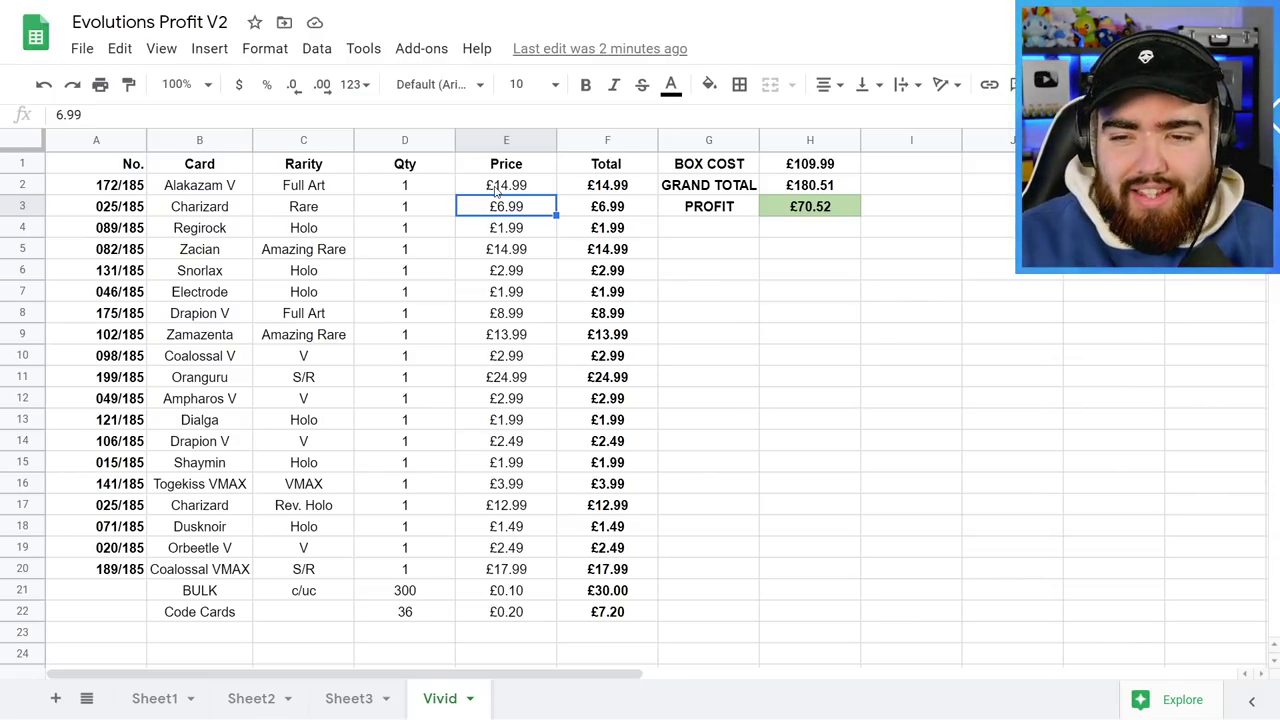
{"action": "key", "text": "Down"}
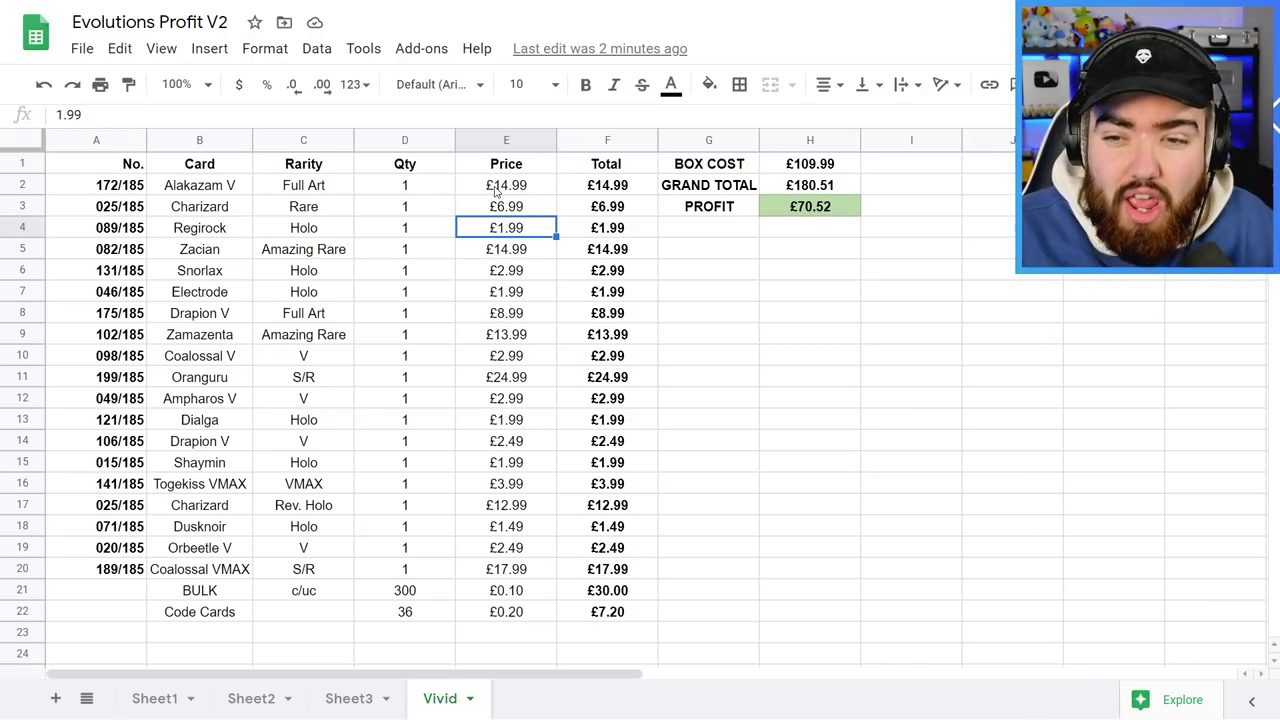
{"action": "key", "text": "Down"}
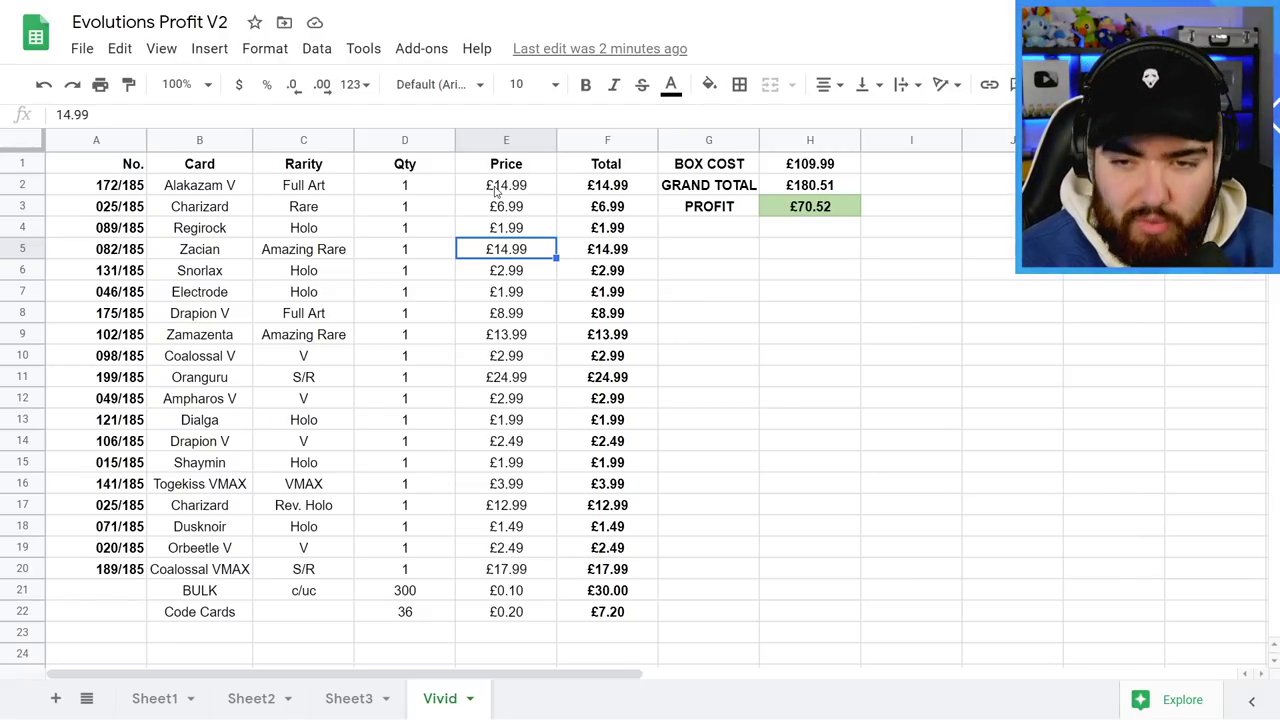
{"action": "key", "text": "Down"}
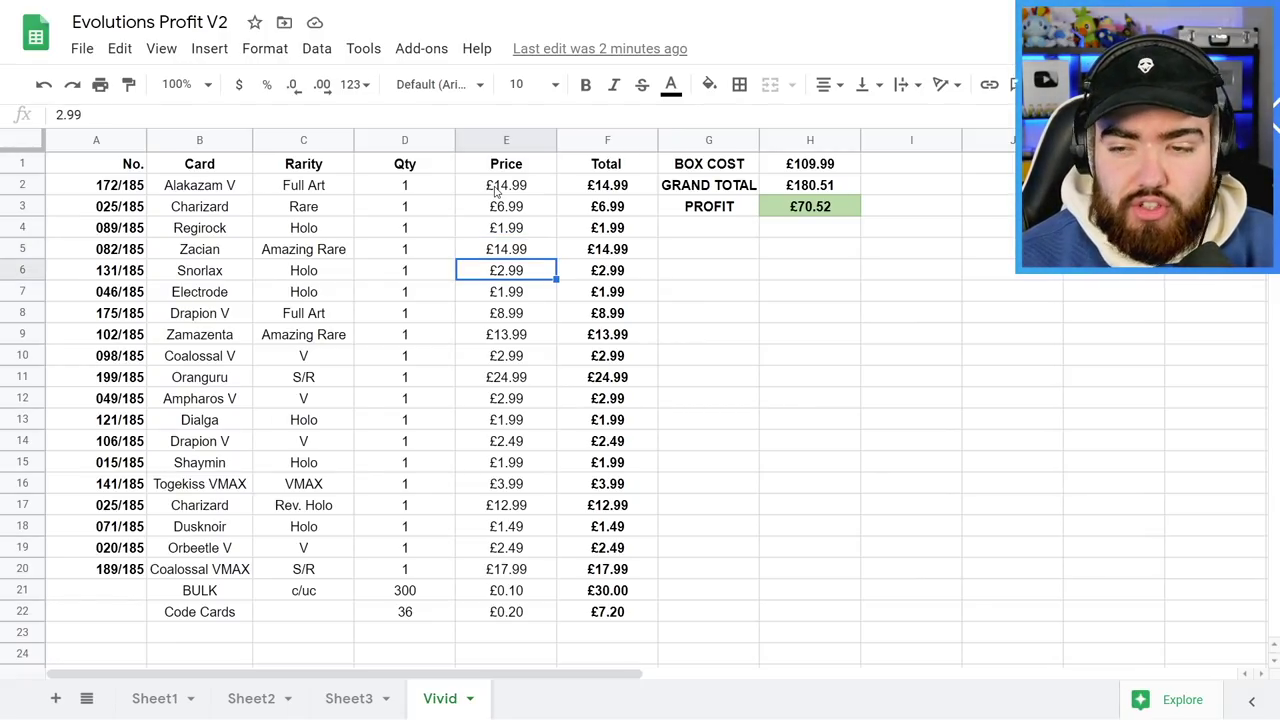
{"action": "key", "text": "Down"}
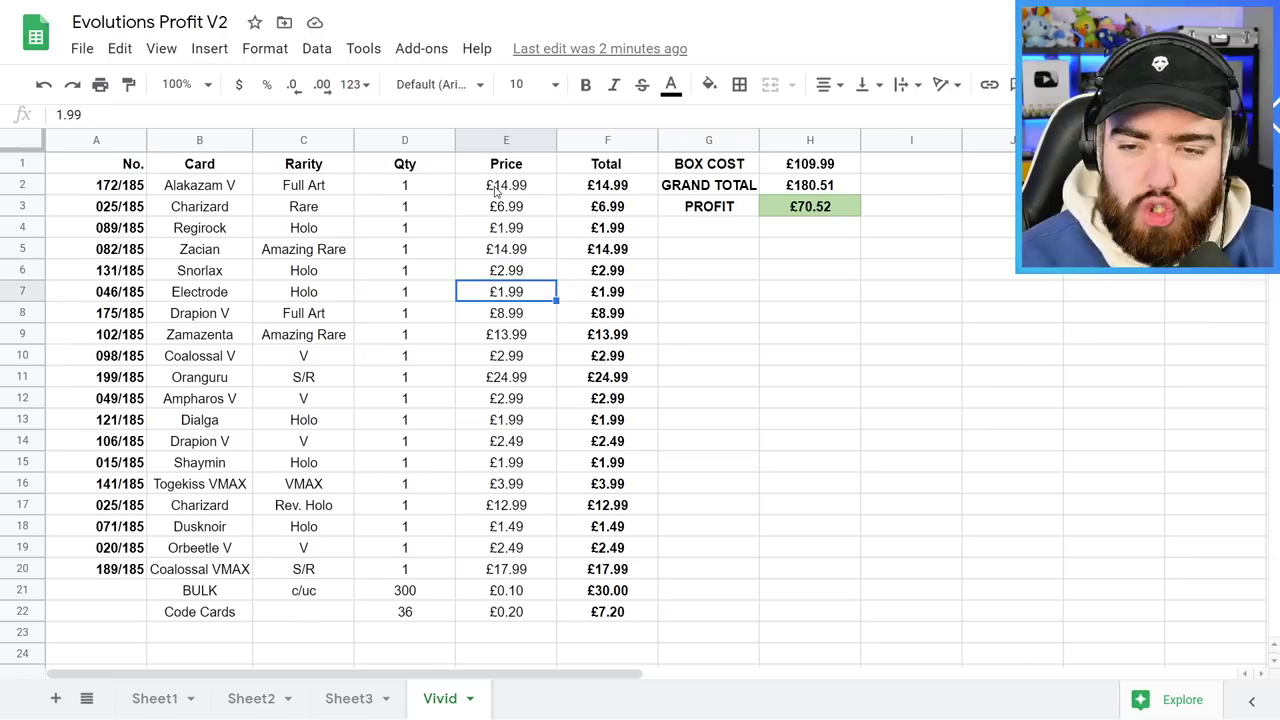
{"action": "key", "text": "Down"}
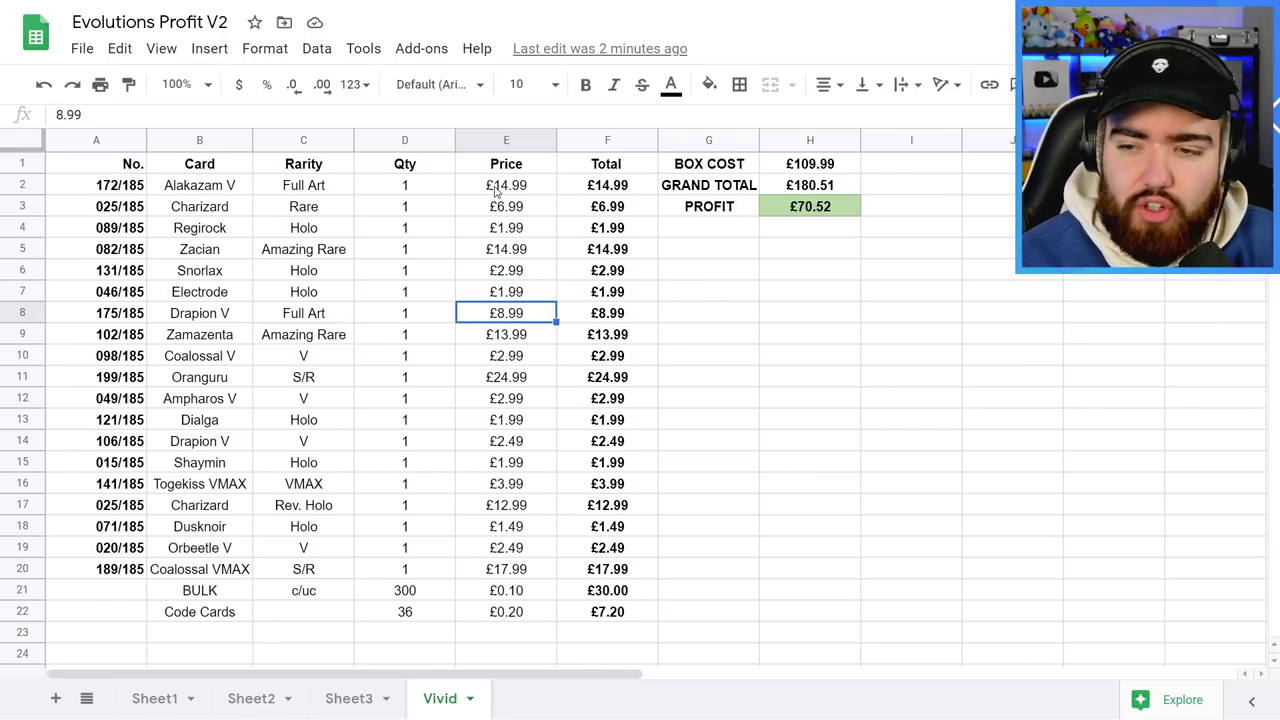
{"action": "key", "text": "Down"}
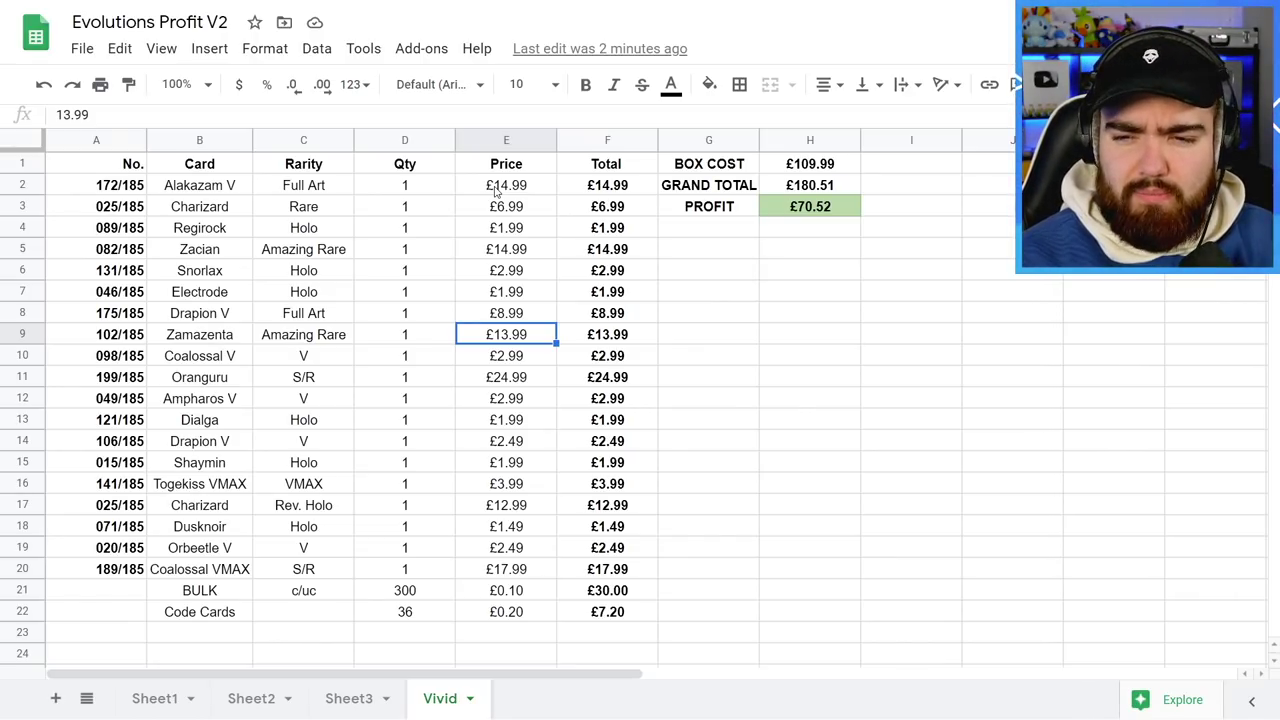
{"action": "key", "text": "Down"}
{"action": "key", "text": "Down"}
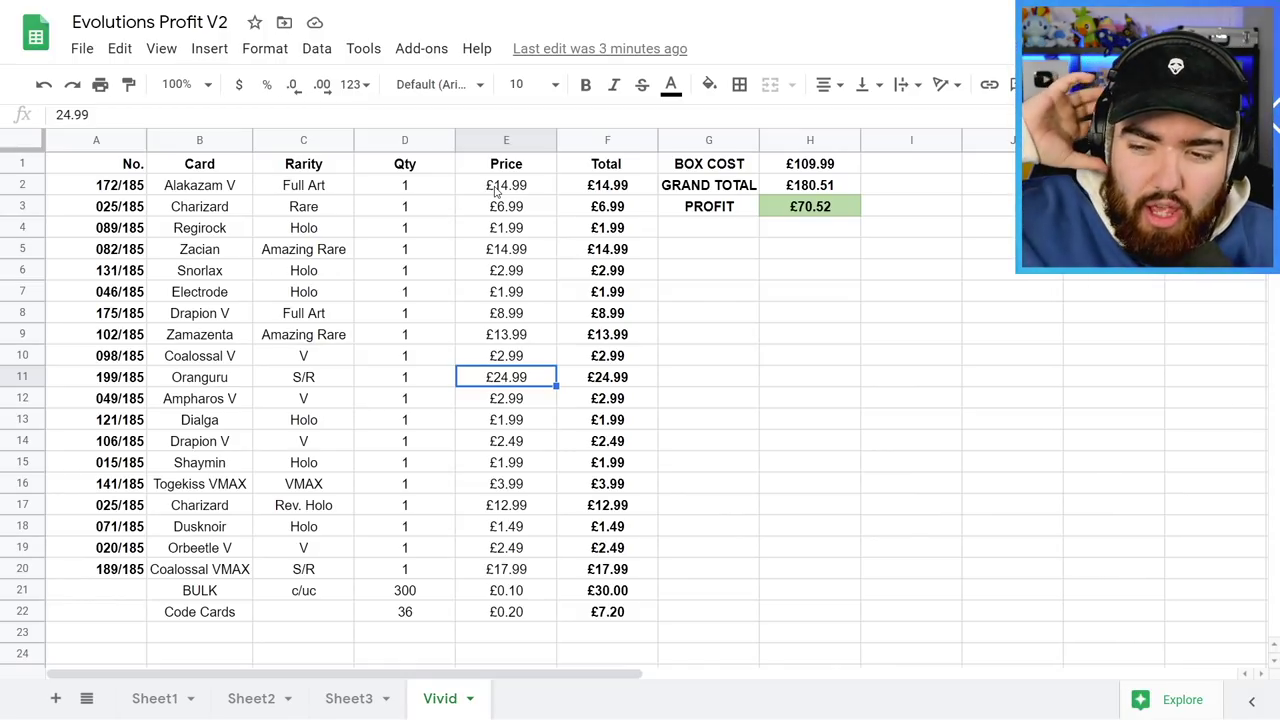
{"action": "key", "text": "Down"}
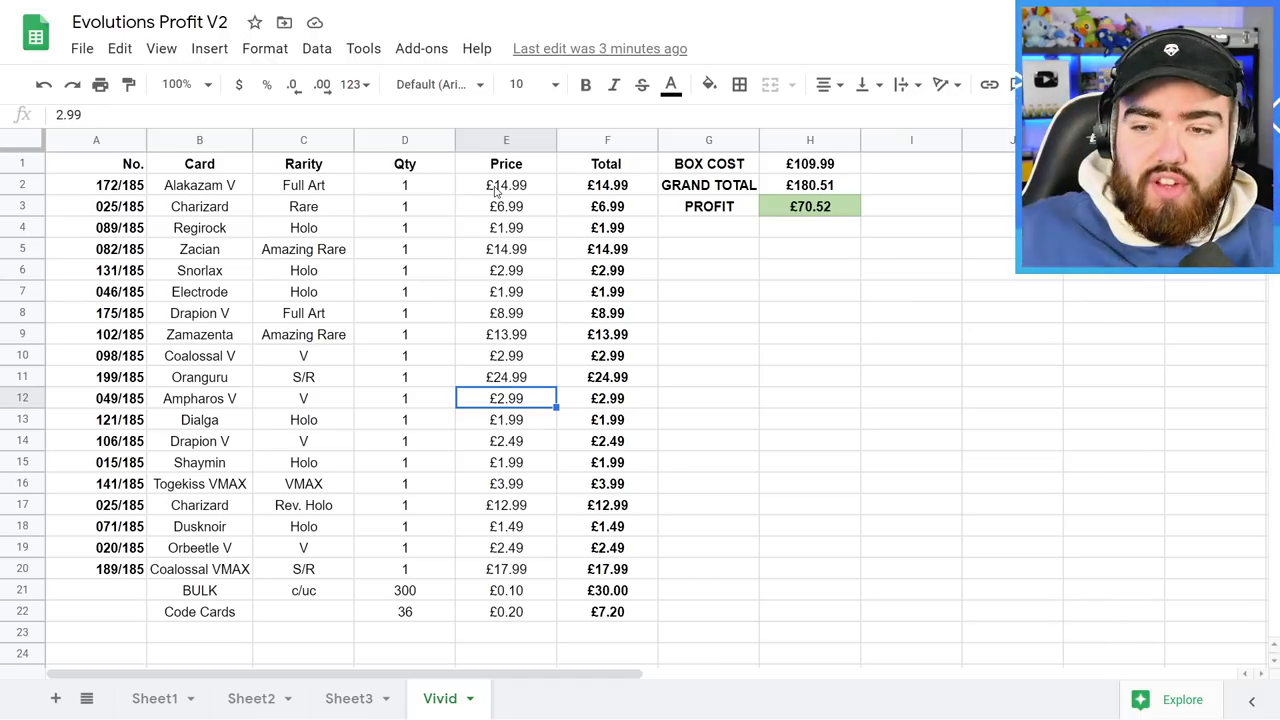
Recheck the Coalossal V price and go through the following card prices down to Coalossal VMAX.
{"action": "key", "text": "Up"}
{"action": "key", "text": "Up"}
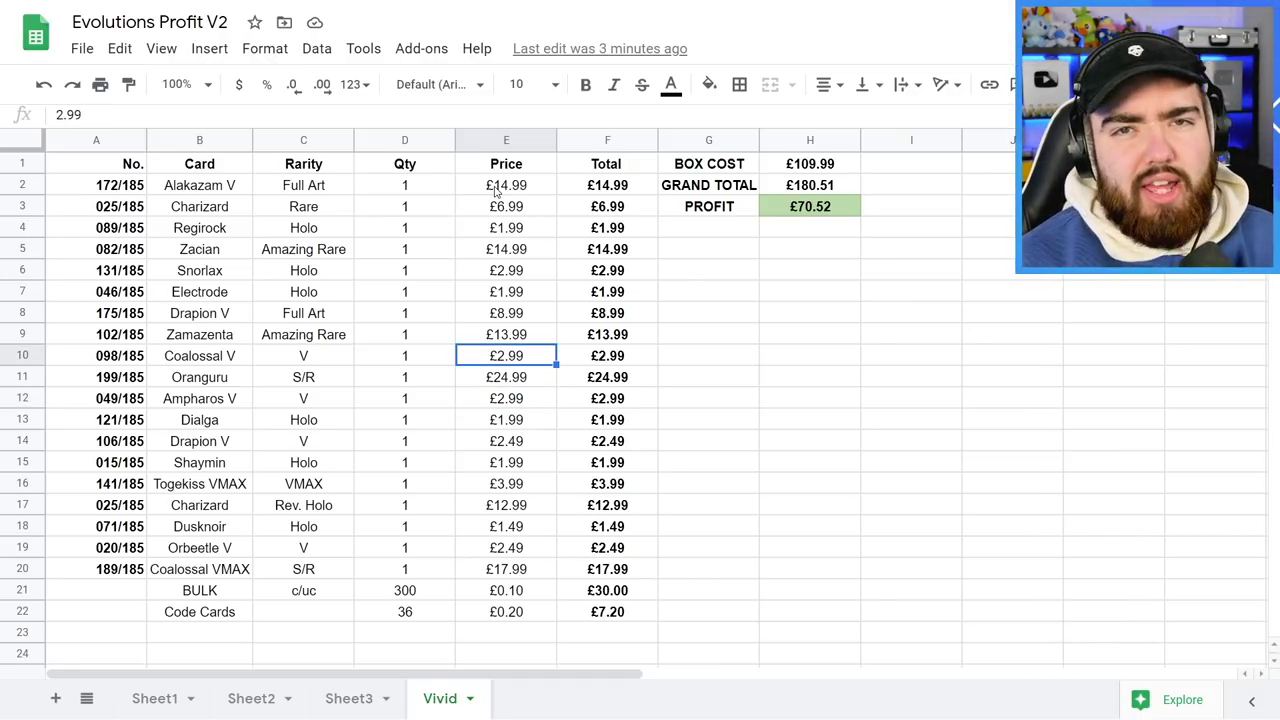
{"action": "key", "text": "Down"}
{"action": "key", "text": "Down"}
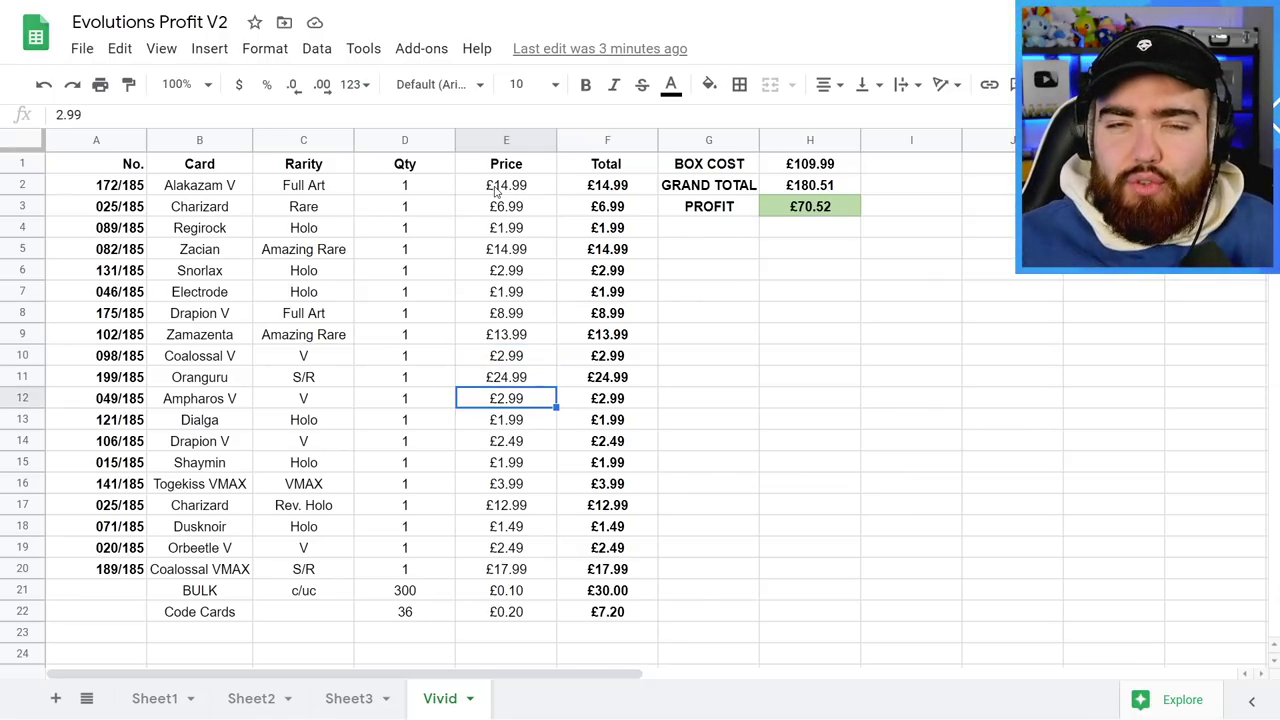
{"action": "key", "text": "Down"}
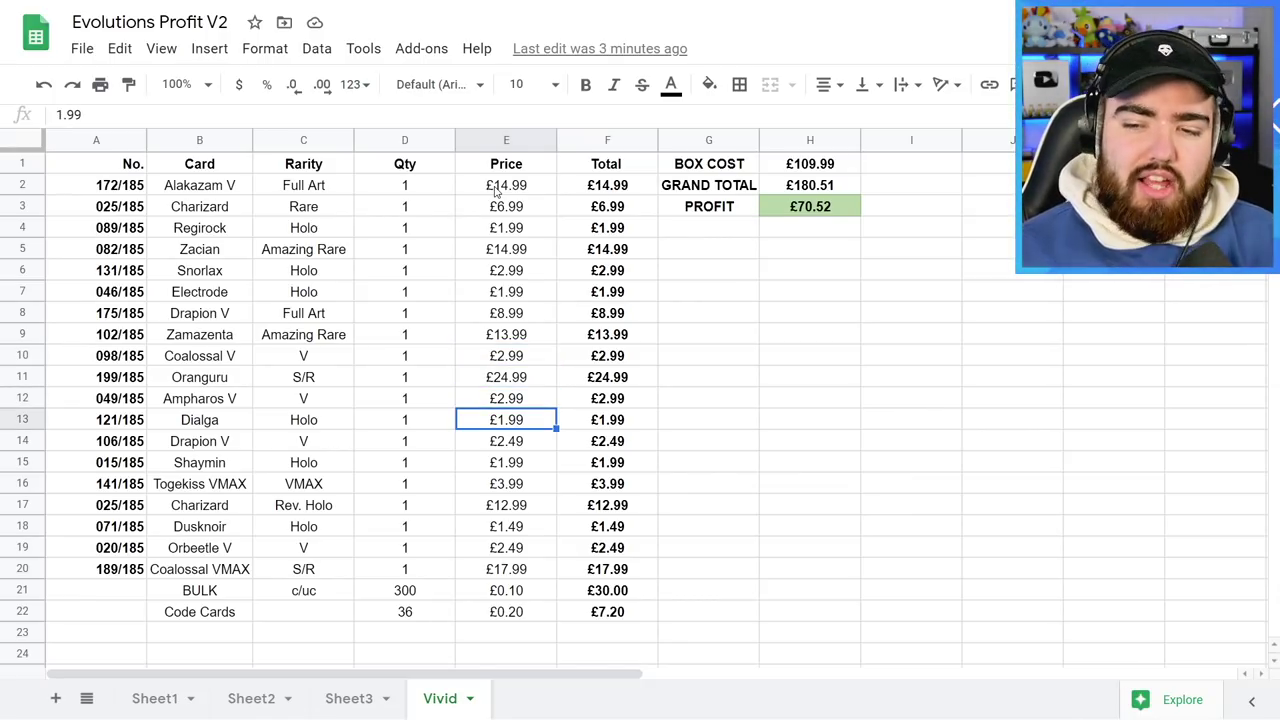
{"action": "key", "text": "Down"}
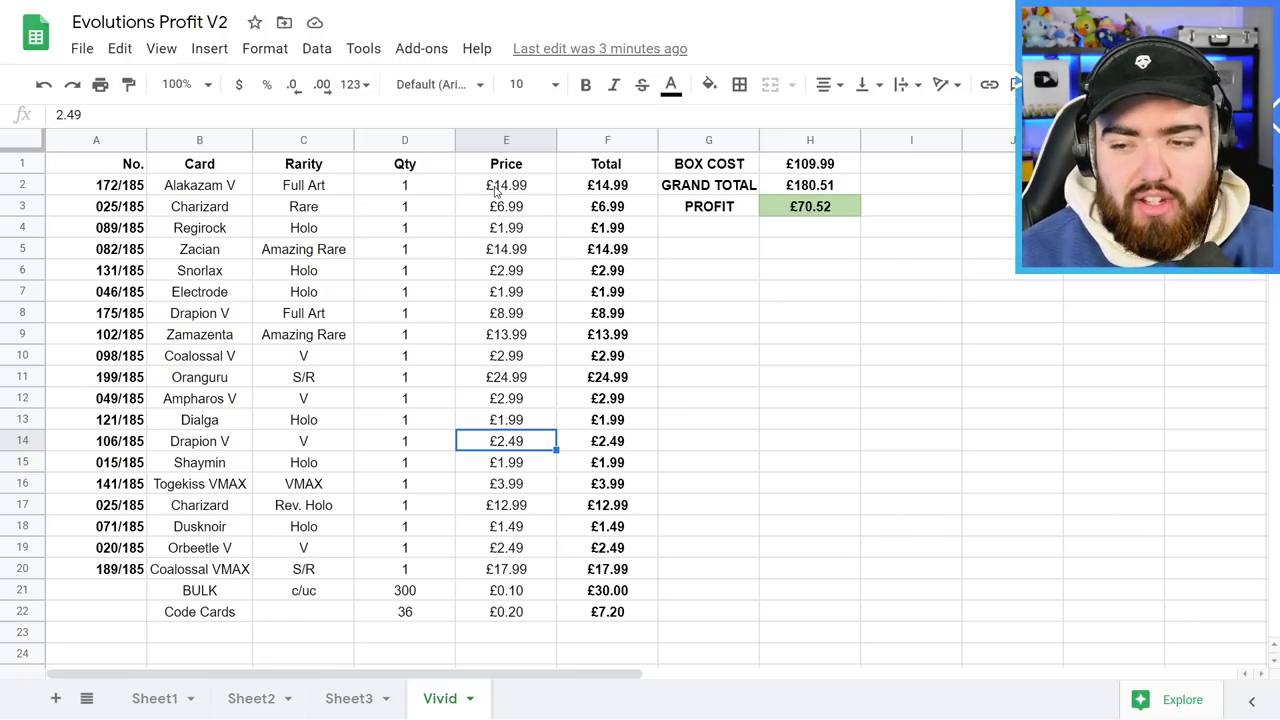
{"action": "key", "text": "Down"}
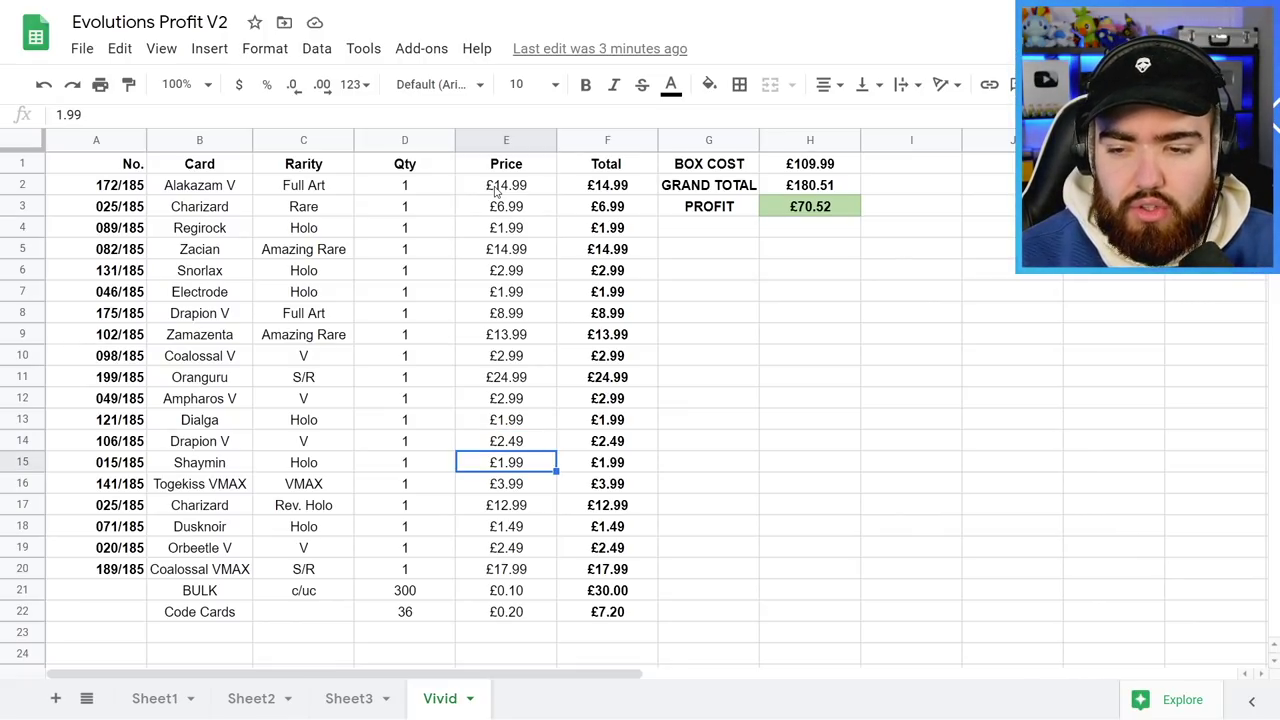
{"action": "key", "text": "Down"}
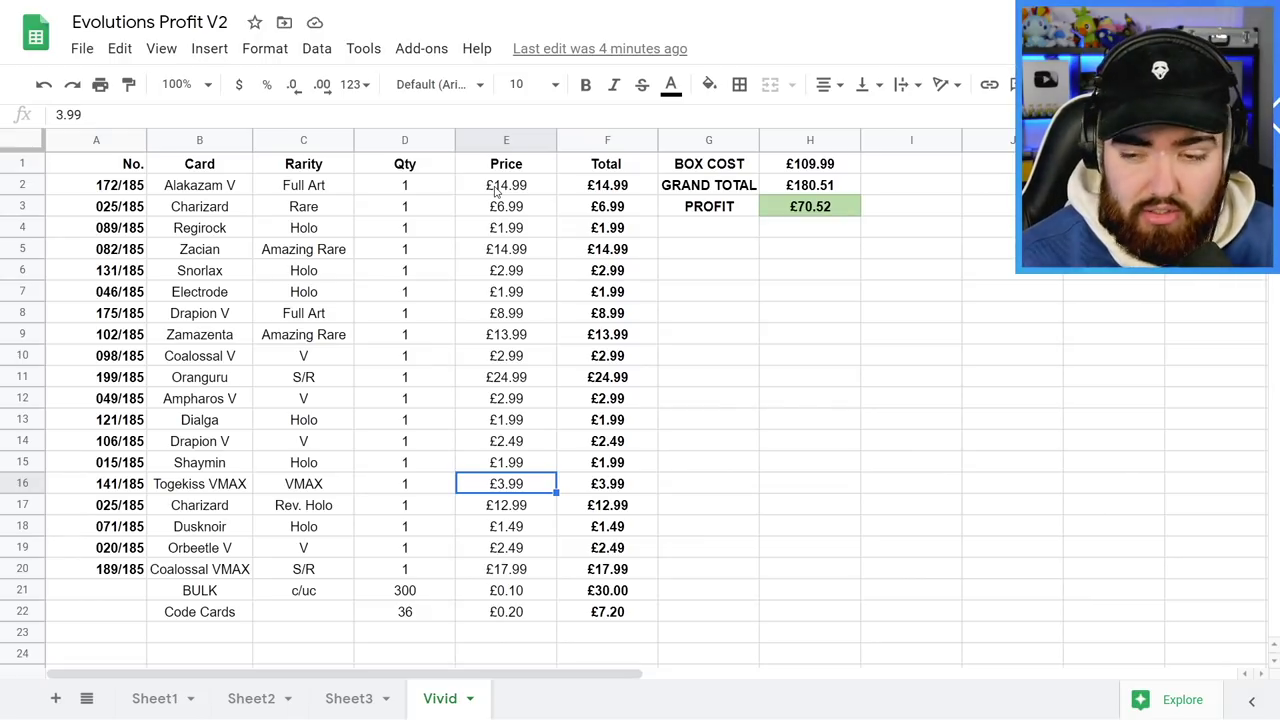
{"action": "key", "text": "Down"}
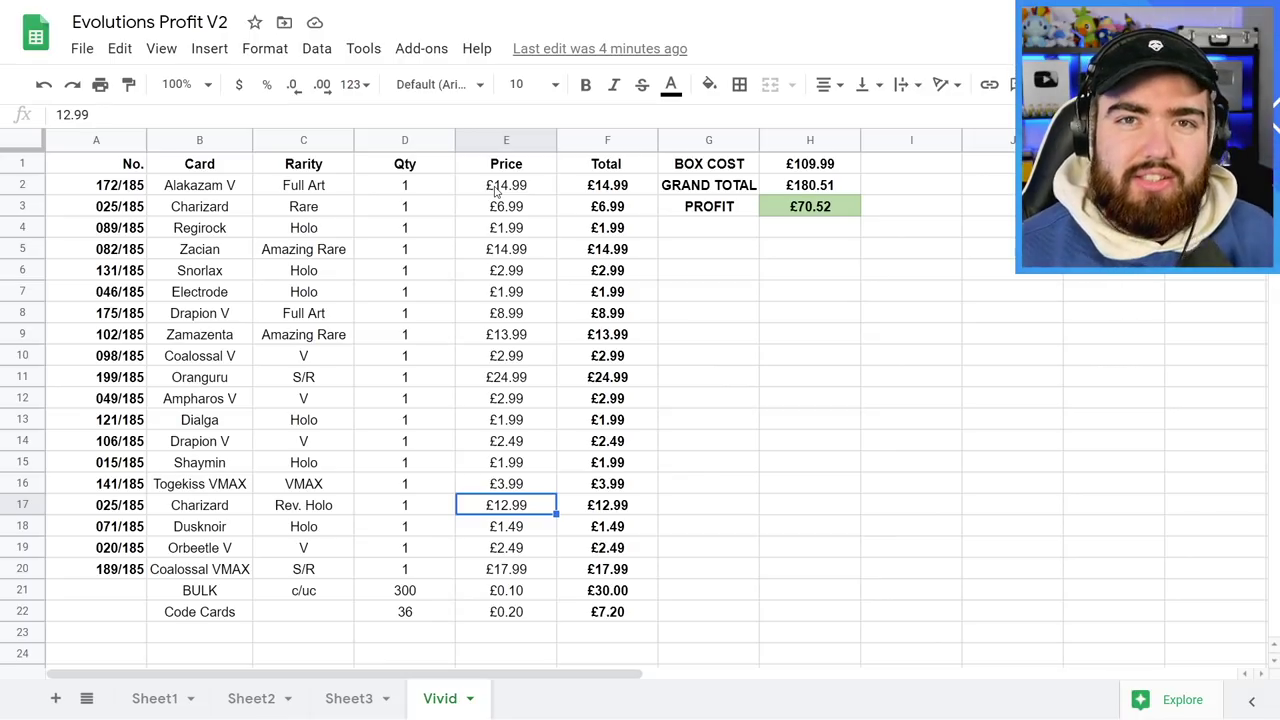
{"action": "key", "text": "Down"}
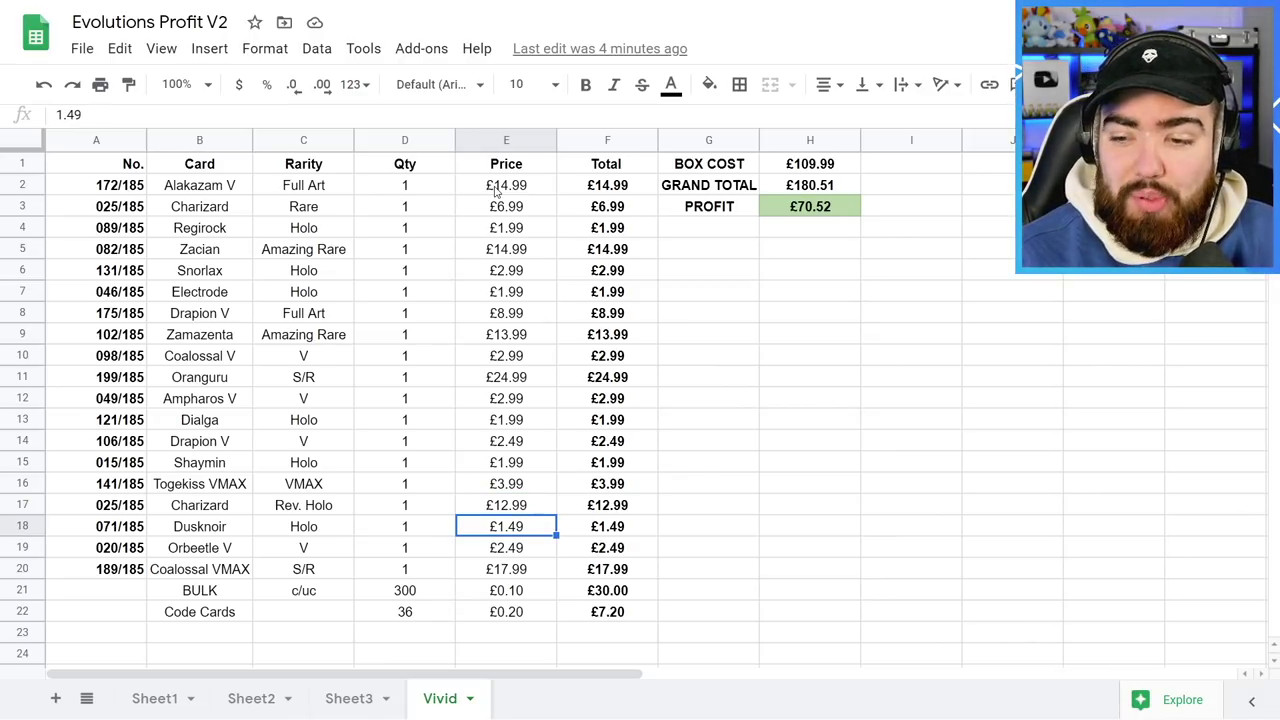
{"action": "key", "text": "Down"}
{"action": "key", "text": "Down"}
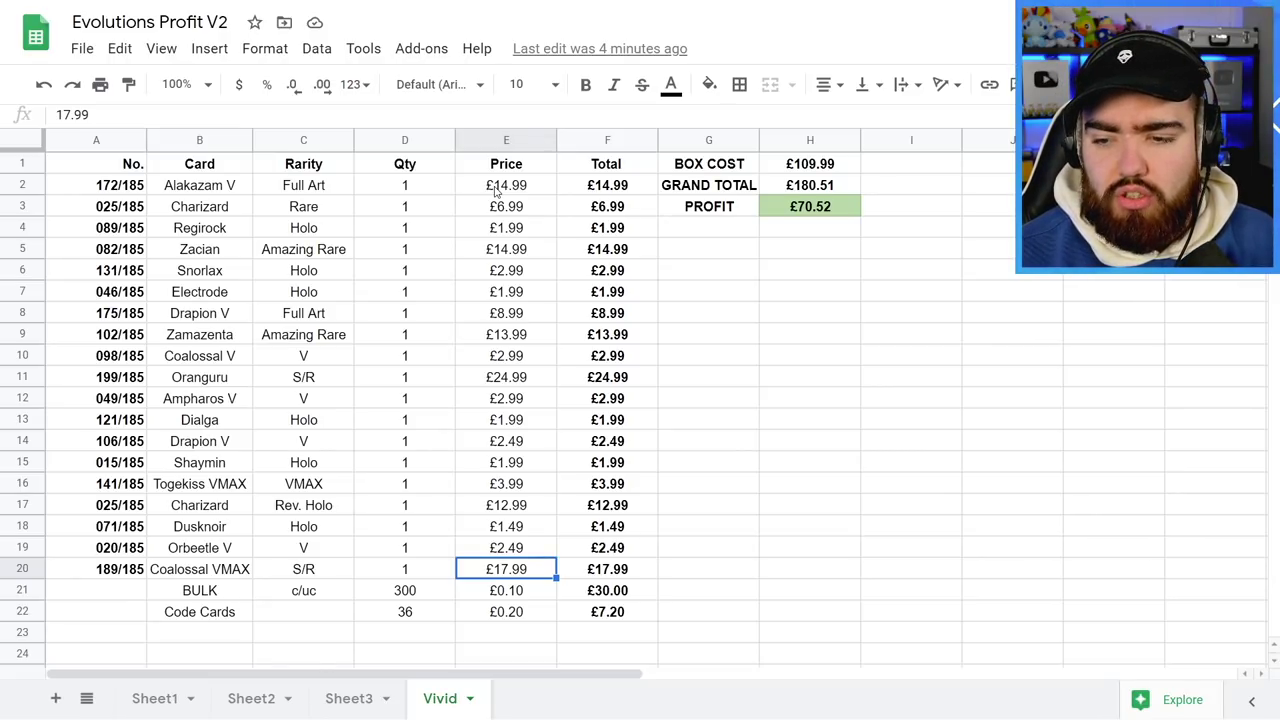
Examine the BULK row's name, rarity, quantity and unit price.
{"action": "key", "text": "Down"}
{"action": "key", "text": "Left"}
{"action": "key", "text": "Left"}
{"action": "key", "text": "Left"}
{"action": "key", "text": "Right"}
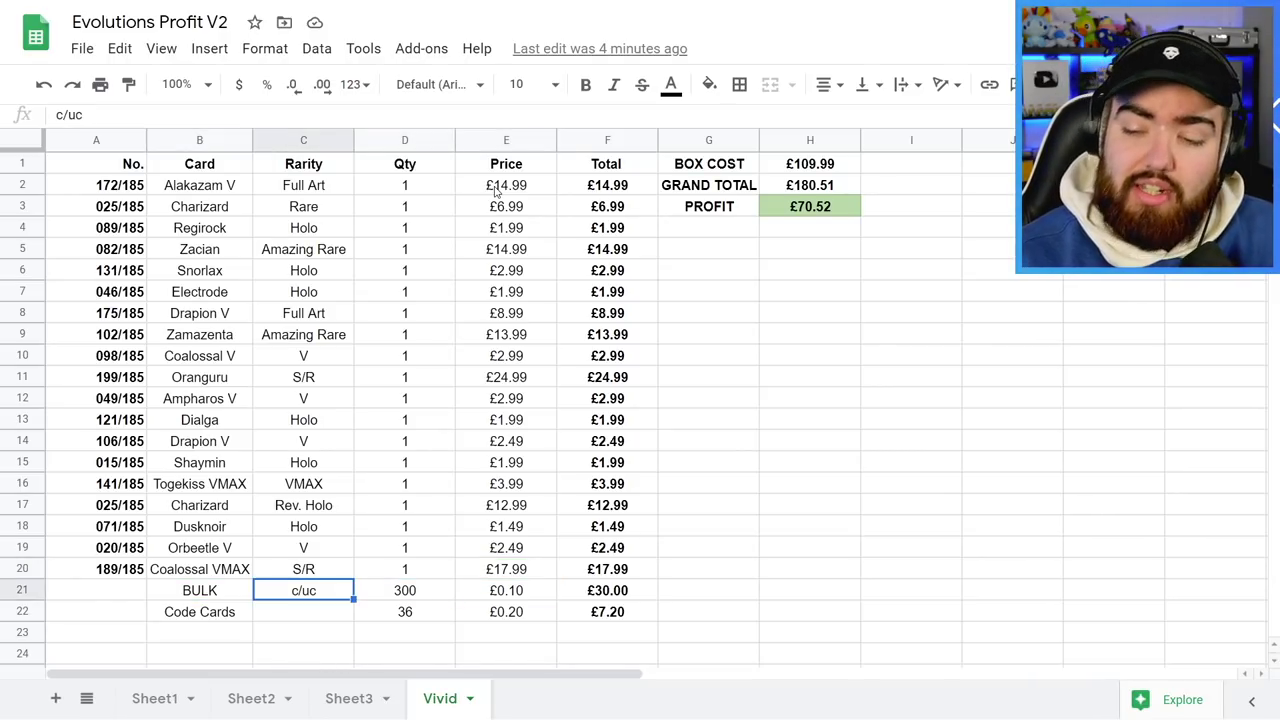
{"action": "key", "text": "Right"}
{"action": "key", "text": "Right"}
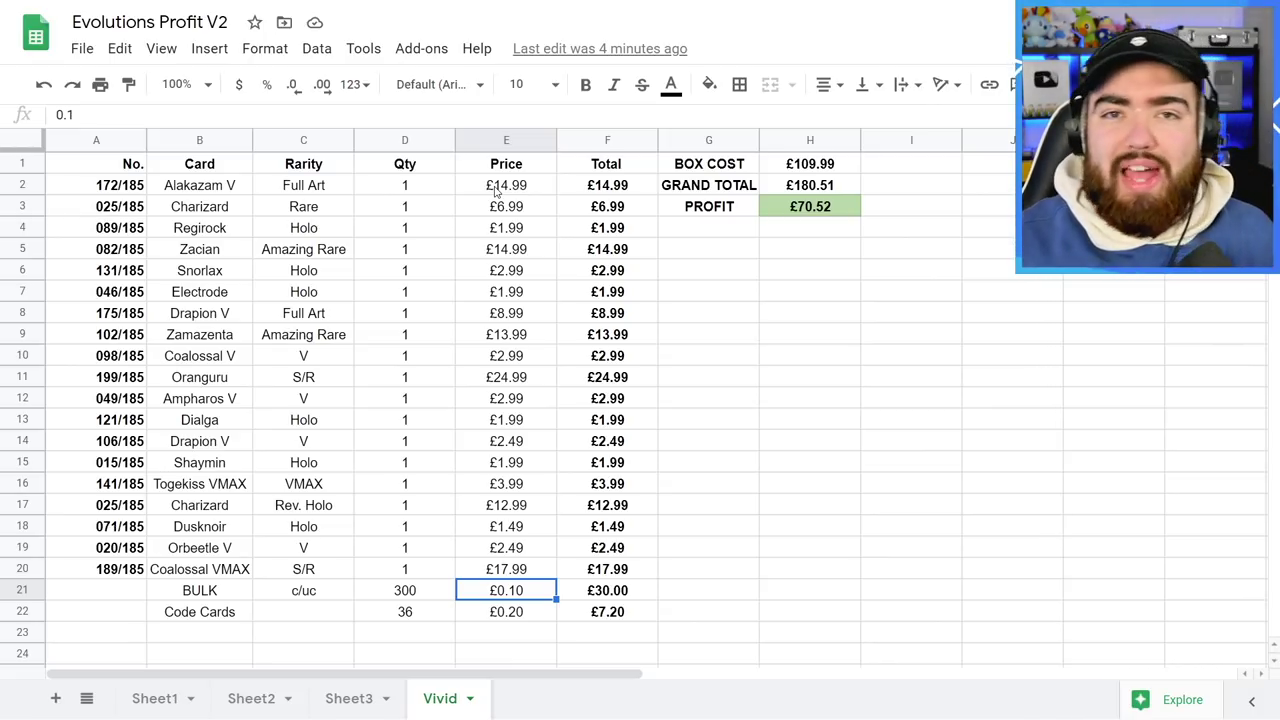
Examine the BULK row's total and the Code Cards row's quantity, unit price and total, then recheck the BULK unit price.
{"action": "key", "text": "Right"}
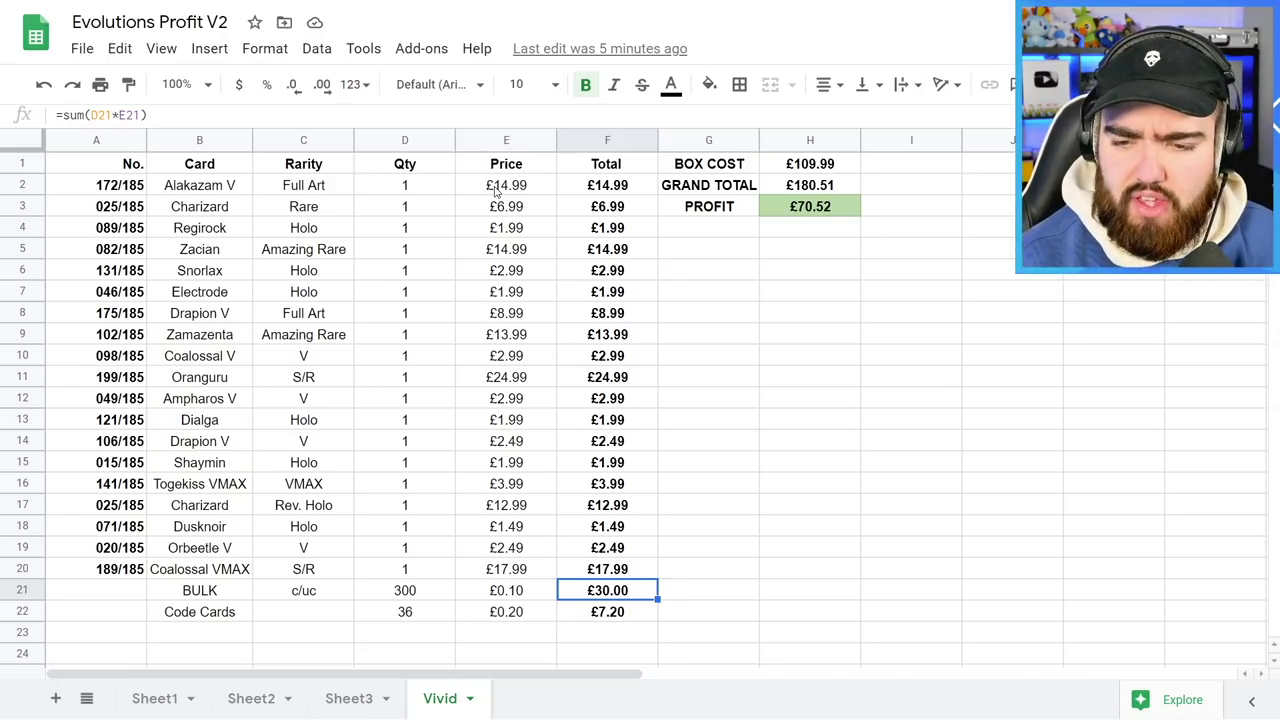
{"action": "key", "text": "Down"}
{"action": "key", "text": "Left"}
{"action": "key", "text": "Right"}
{"action": "key", "text": "Right"}
{"action": "key", "text": "Left"}
{"action": "key", "text": "Left"}
{"action": "key", "text": "Right"}
{"action": "key", "text": "Left"}
{"action": "key", "text": "Left"}
{"action": "key", "text": "Left"}
{"action": "key", "text": "Right"}
{"action": "key", "text": "Right"}
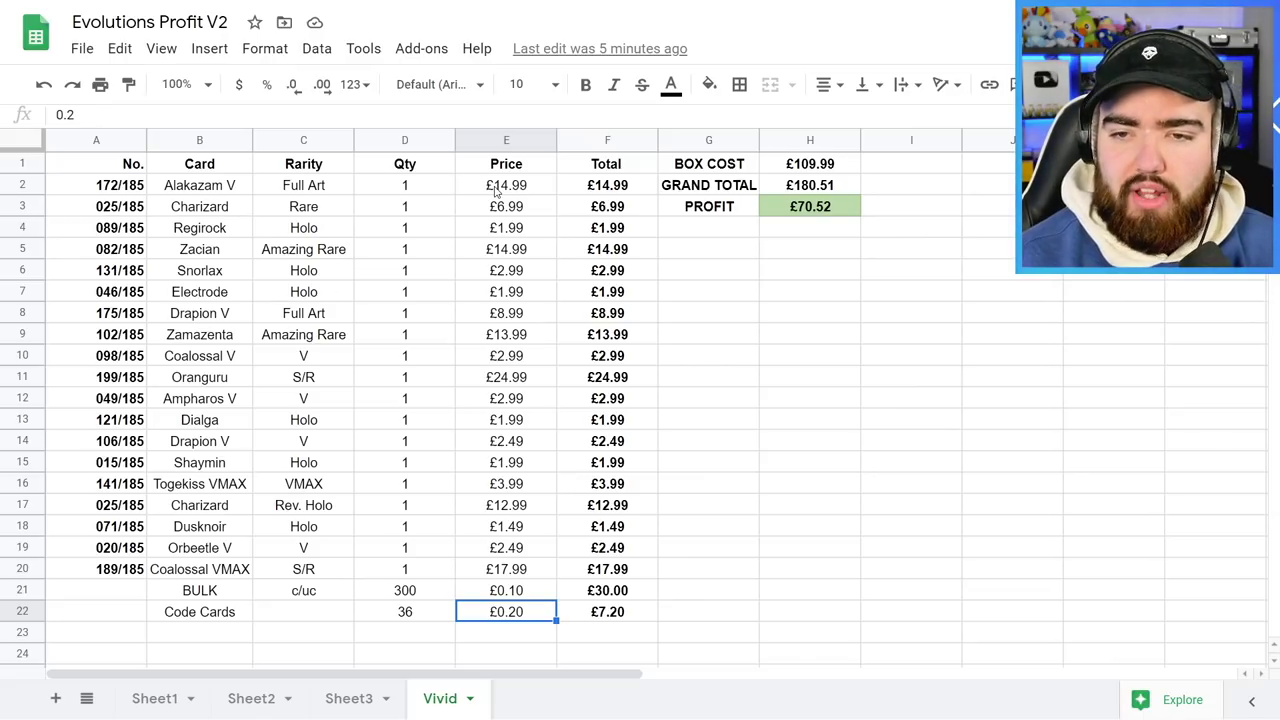
{"action": "key", "text": "Up"}
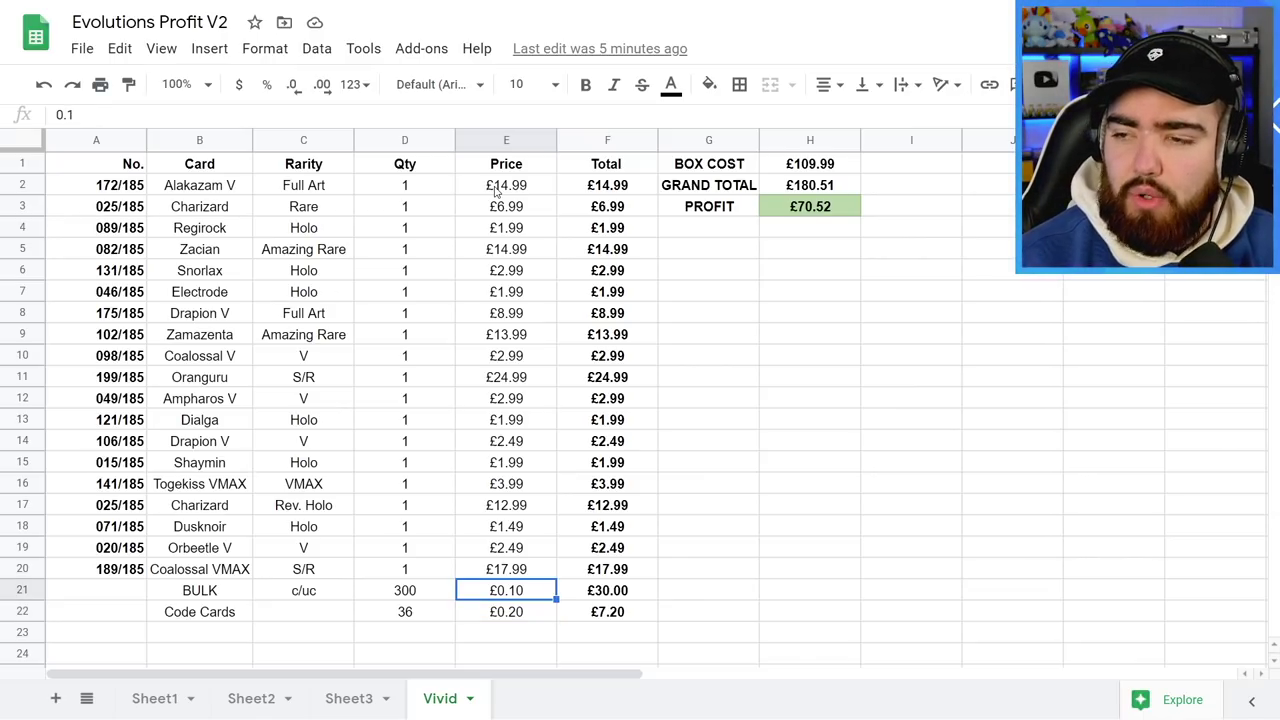
Go to the box cost summary and examine the profit formula in cell H3.
{"action": "key", "text": "Right"}
{"action": "key", "text": "Right"}
{"action": "key", "text": "Right"}
{"action": "key", "text": "Right"}
{"action": "key", "text": "Right"}
{"action": "key", "text": "Right"}
{"action": "key", "text": "Up"}
{"action": "key", "text": "Up"}
{"action": "key", "text": "Up"}
{"action": "key", "text": "Up"}
{"action": "key", "text": "Up"}
{"action": "key", "text": "Left"}
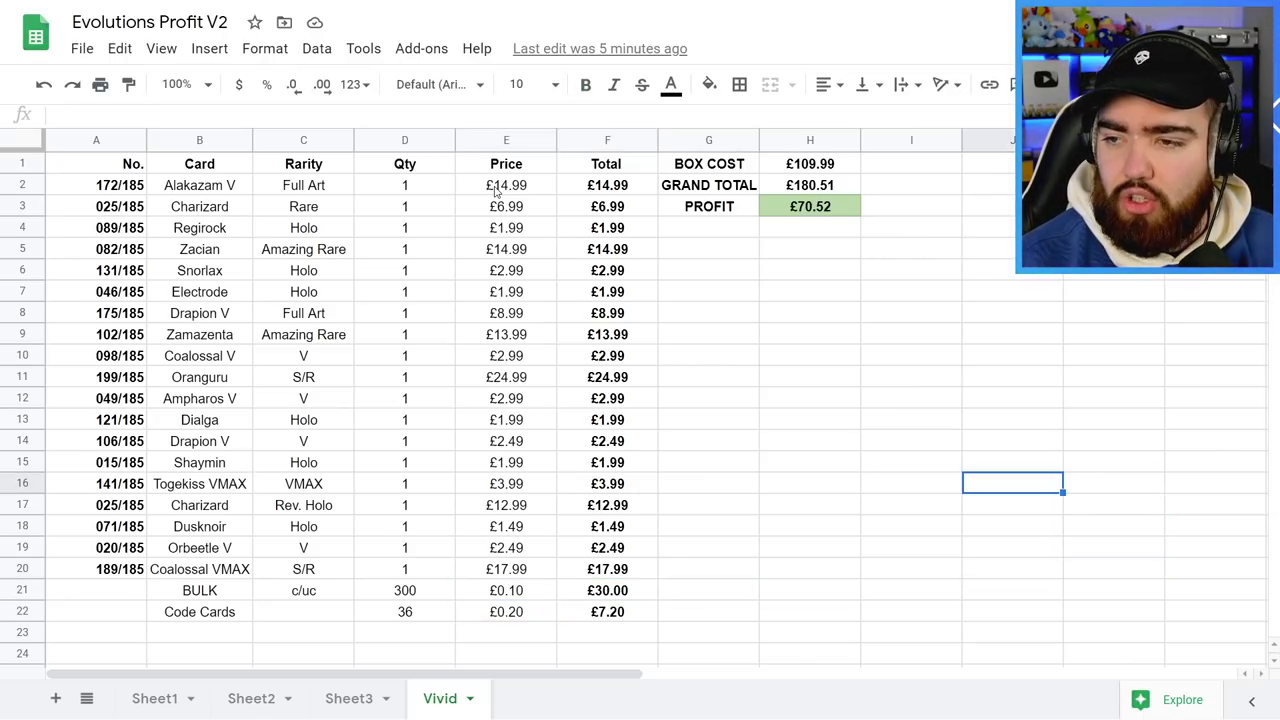
{"action": "key", "text": "Left"}
{"action": "key", "text": "Up"}
{"action": "key", "text": "Up"}
{"action": "key", "text": "Up"}
{"action": "key", "text": "Up"}
{"action": "key", "text": "Up"}
{"action": "key", "text": "Up"}
{"action": "key", "text": "Left"}
{"action": "key", "text": "Left"}
{"action": "key", "text": "Up"}
{"action": "key", "text": "Up"}
{"action": "key", "text": "Up"}
{"action": "key", "text": "Up"}
{"action": "key", "text": "Up"}
{"action": "key", "text": "Up"}
{"action": "key", "text": "Right"}
{"action": "key", "text": "Up"}
{"action": "key", "text": "Right"}
{"action": "key", "text": "Left"}
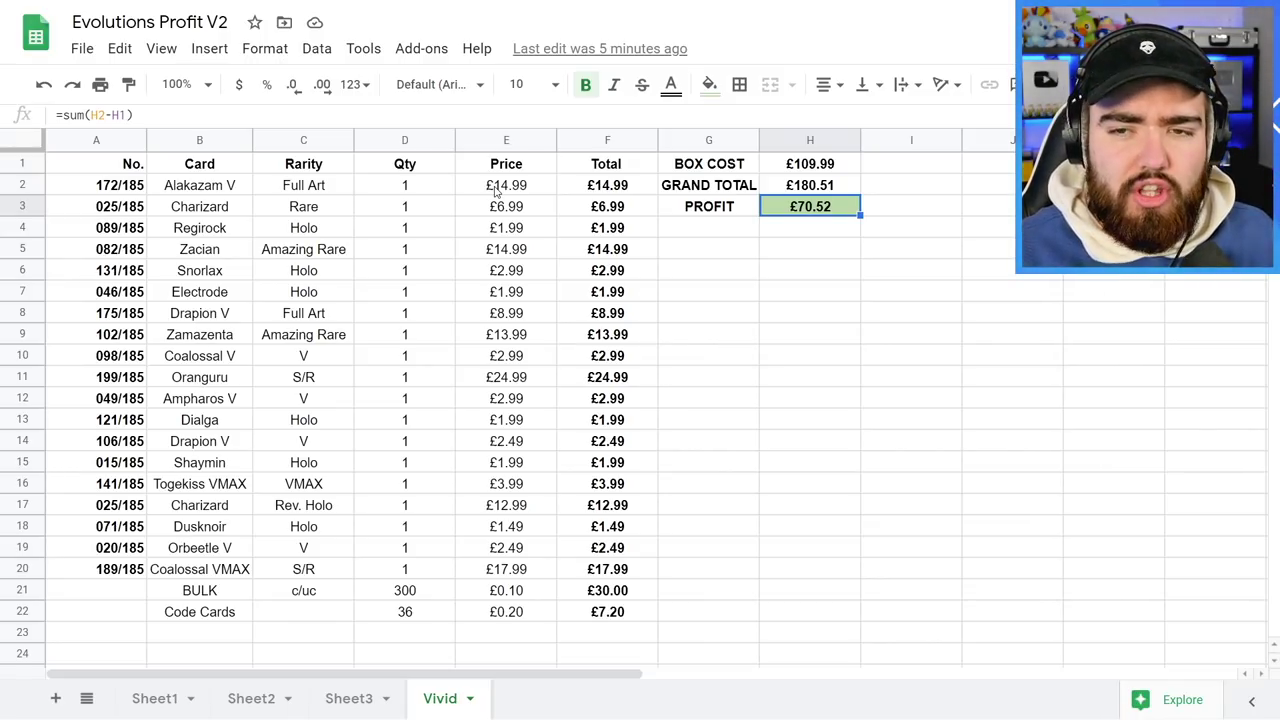
Rename the spreadsheet file as Vivid Voltage Profit.
{"action": "left_click", "coordinate": [112, 22]}
{"action": "type", "text": "Vivid Volta"}
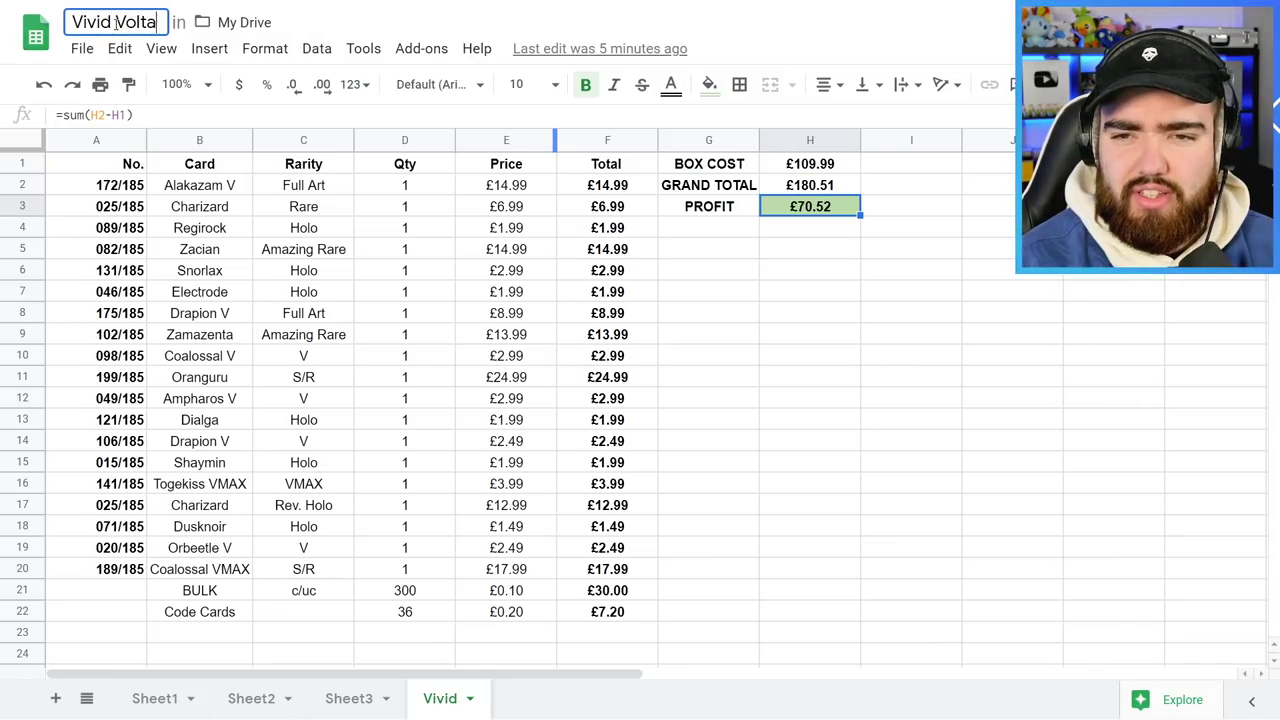
{"action": "type", "text": "ge Profit"}
{"action": "key", "text": "Return"}
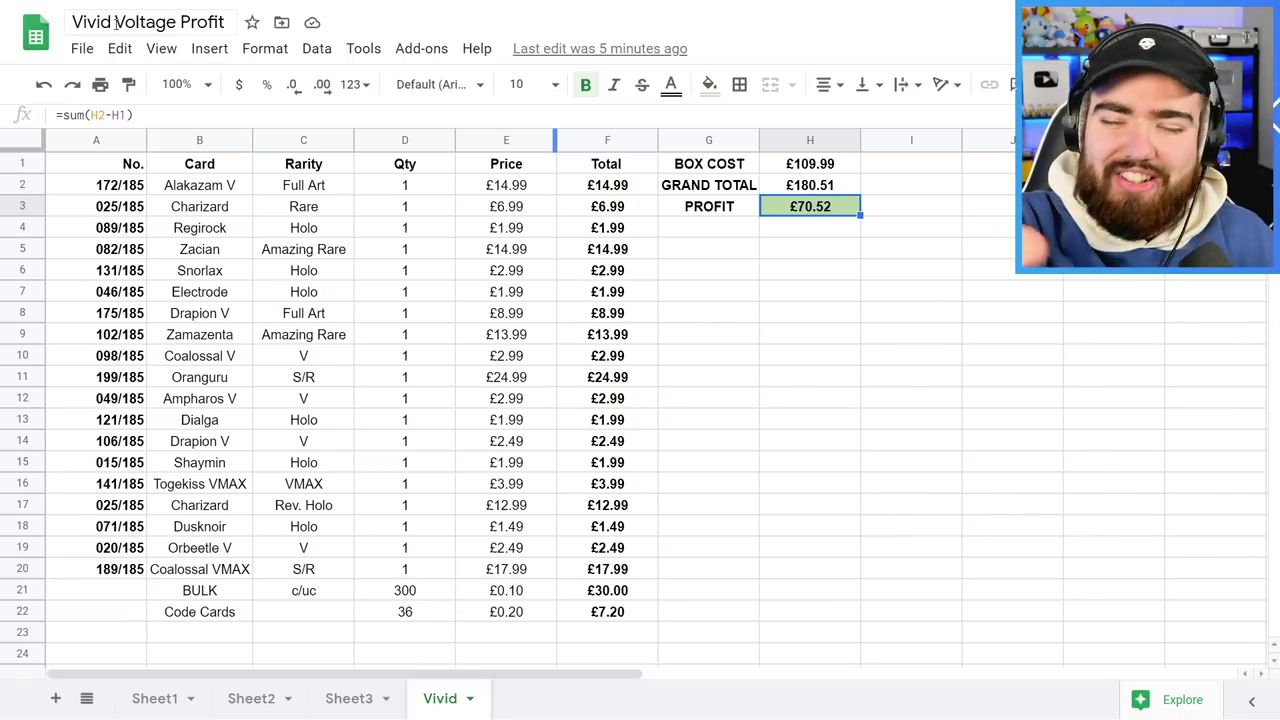
{"action": "left_click", "coordinate": [737, 265]}
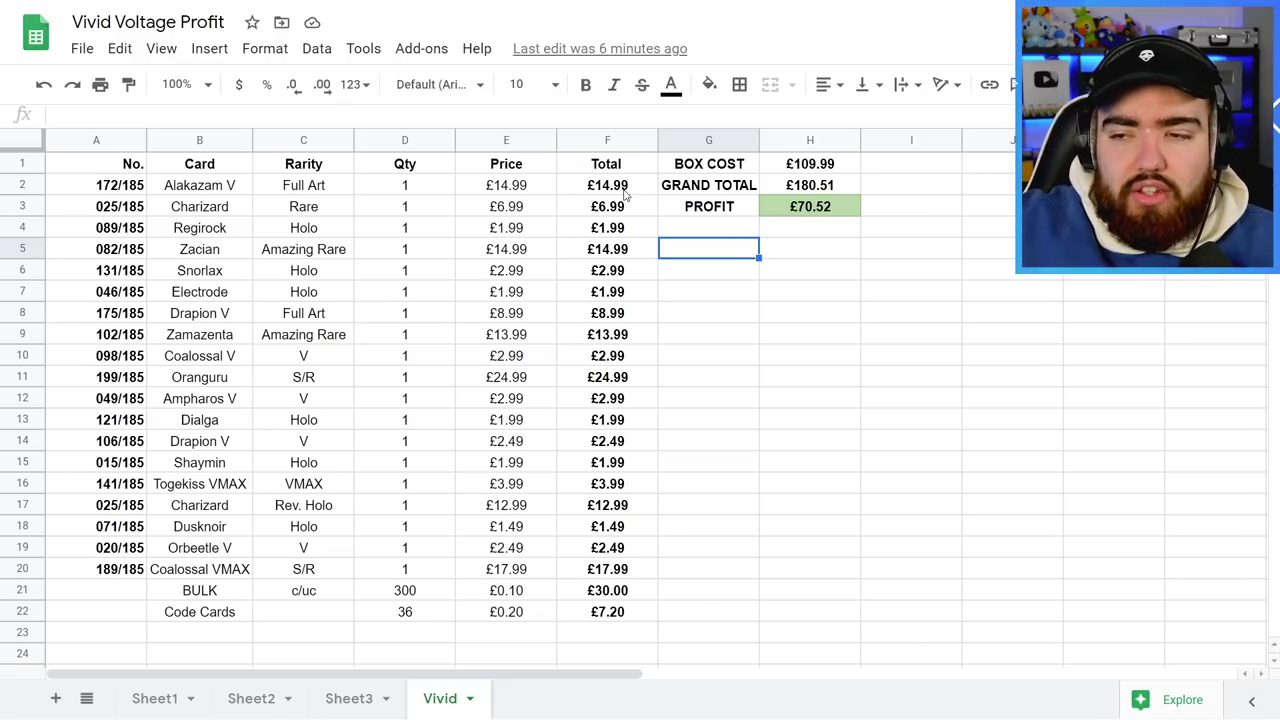
Examine the prices and totals from Alakazam V to Snorlax, the Zamazenta total and the box cost.
{"action": "left_click_drag", "start_coordinate": [520, 185], "coordinate": [577, 272]}
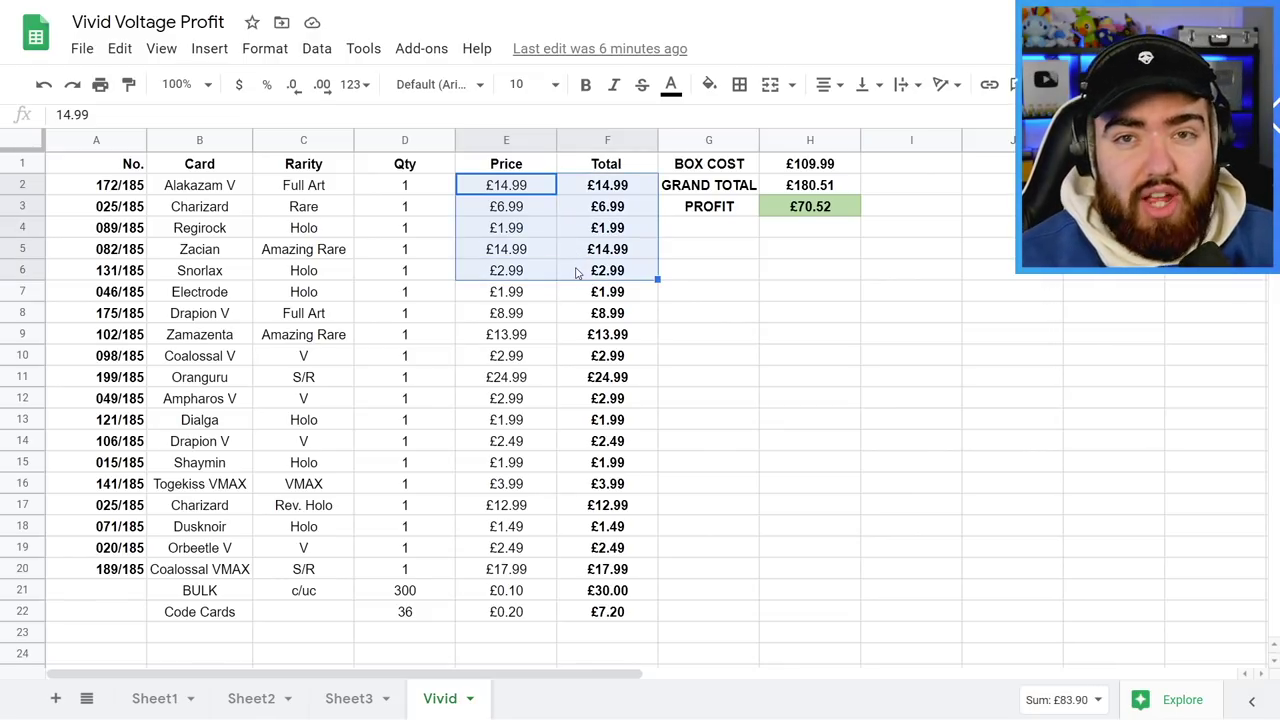
{"action": "left_click", "coordinate": [580, 341]}
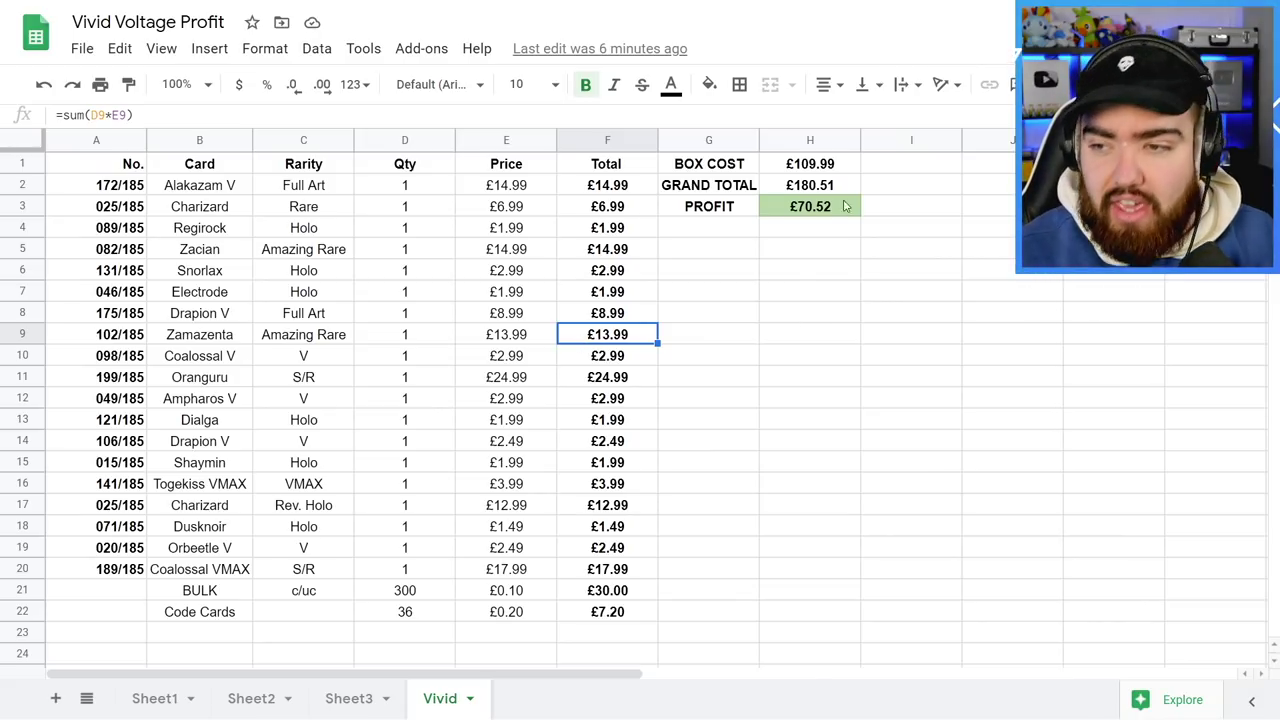
{"action": "left_click", "coordinate": [818, 162]}
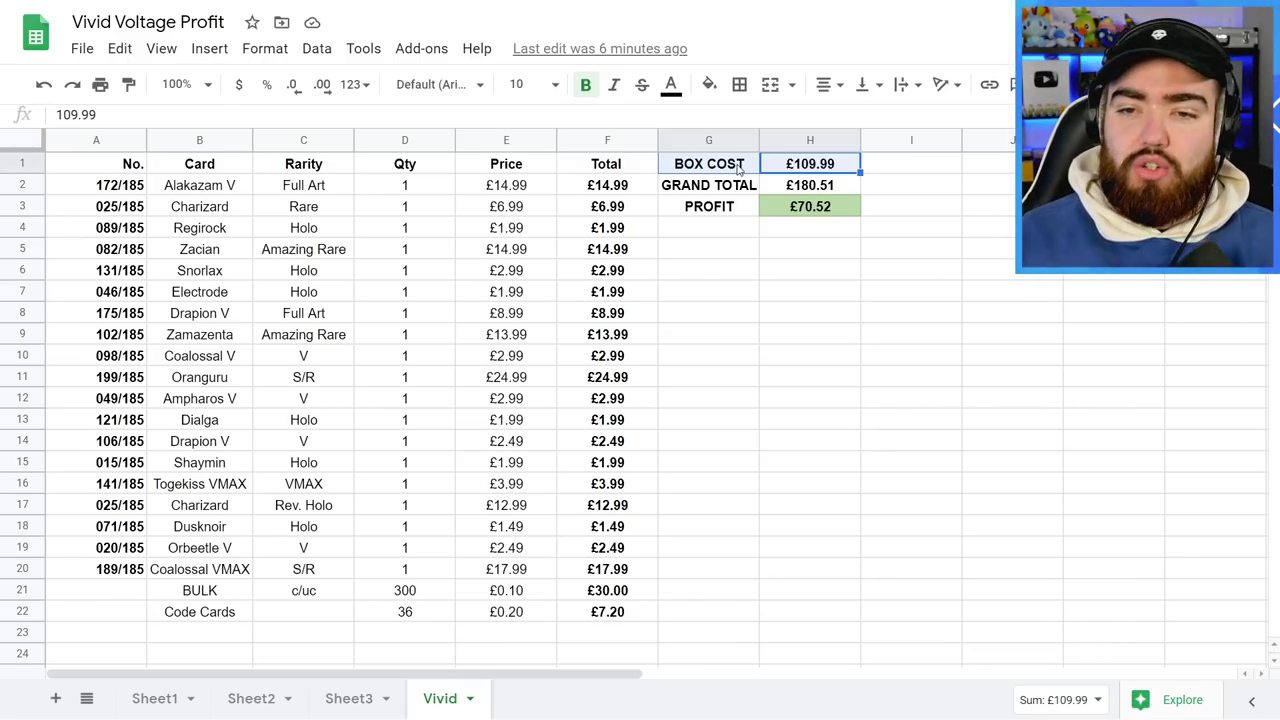
Examine the rarities of Togekiss VMAX and Zacian, along with the grand total and the profit.
{"action": "left_click", "coordinate": [303, 483]}
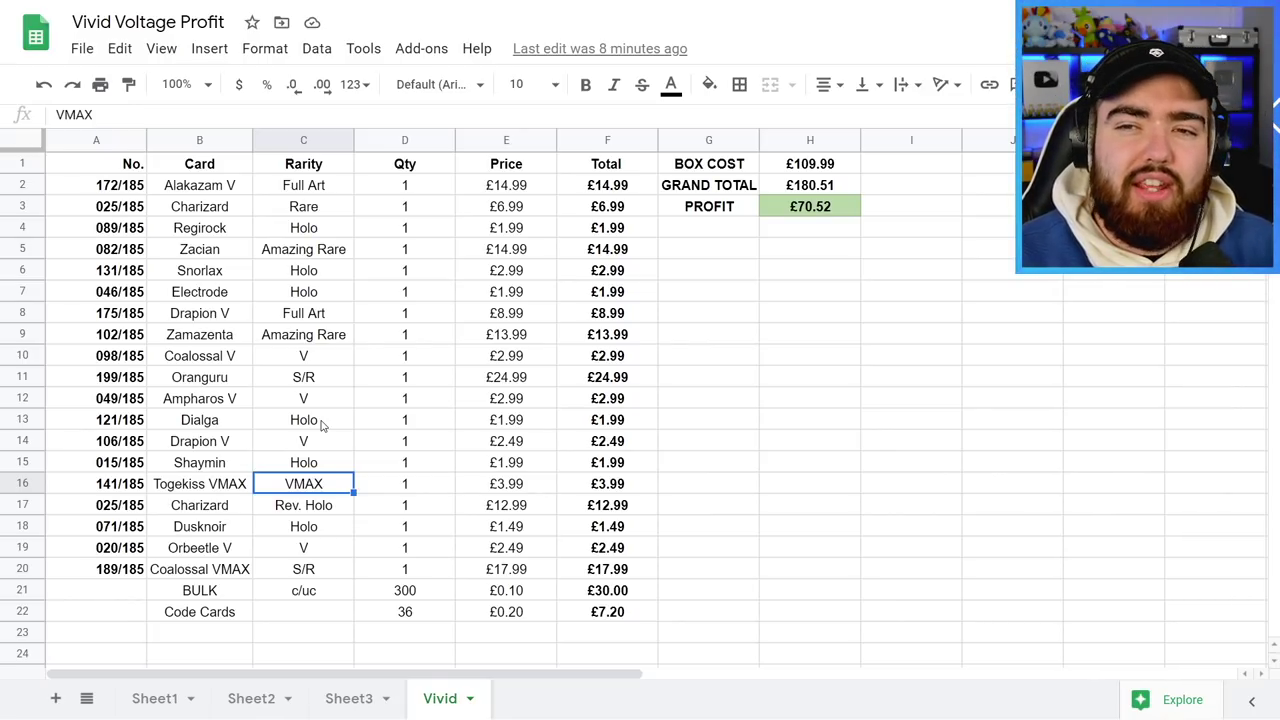
{"action": "left_click", "coordinate": [328, 254]}
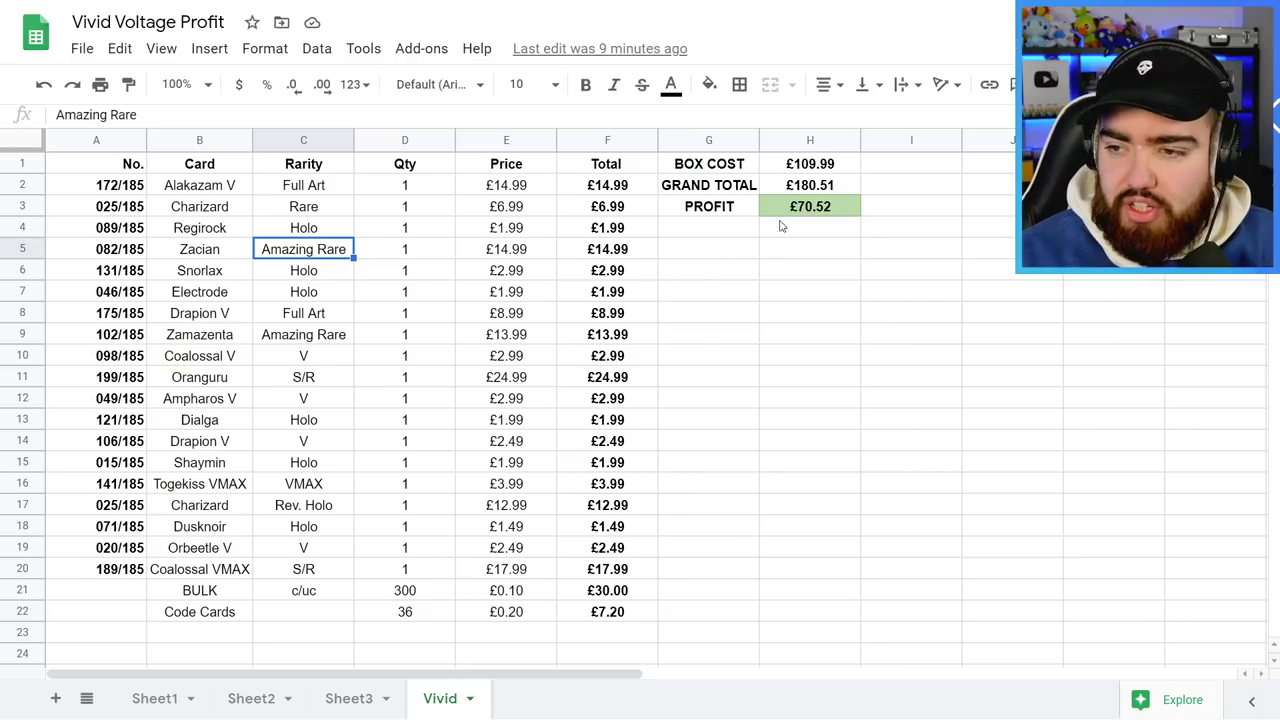
{"action": "left_click", "coordinate": [800, 193]}
{"action": "left_click", "coordinate": [821, 212]}
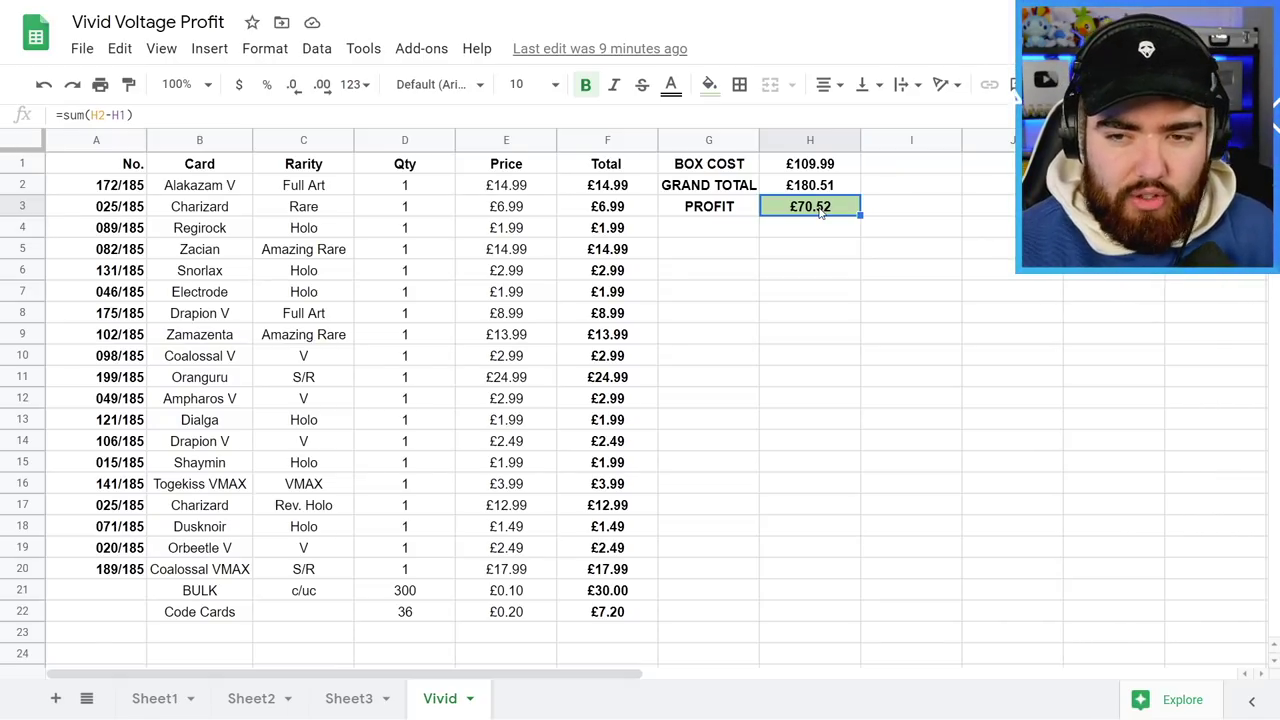
{"action": "left_click_drag", "start_coordinate": [199, 249], "coordinate": [303, 249]}
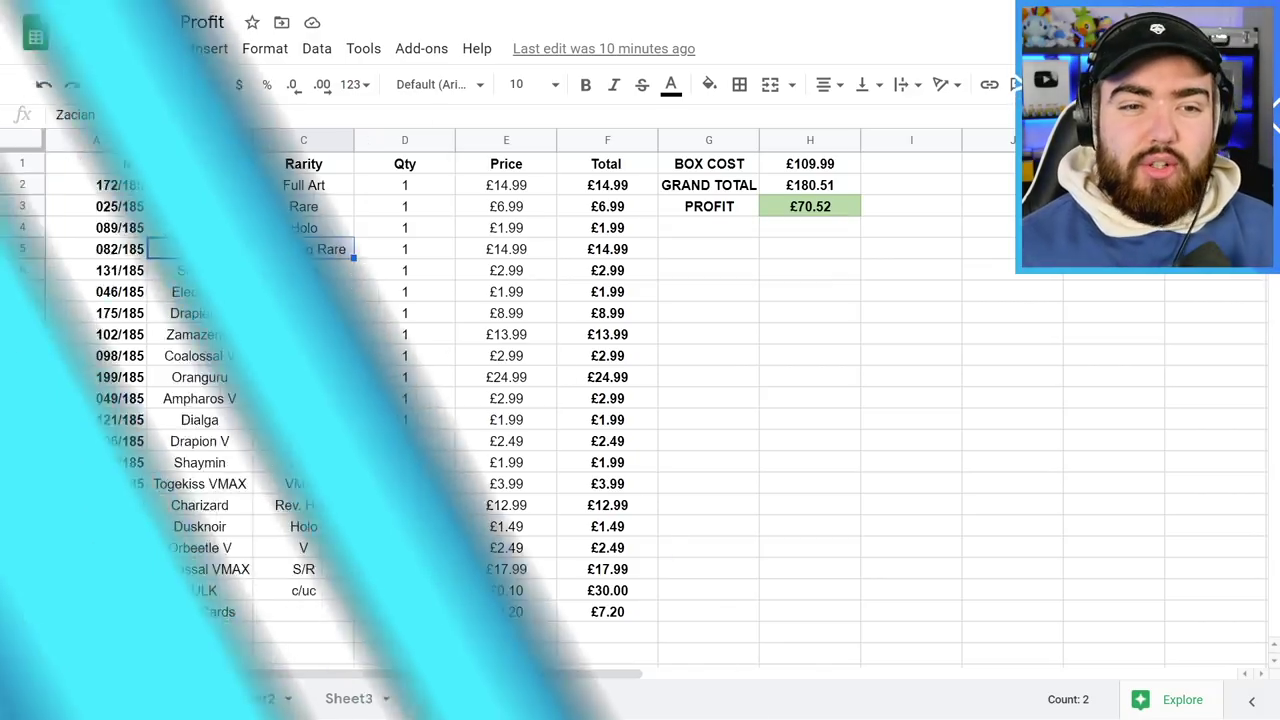